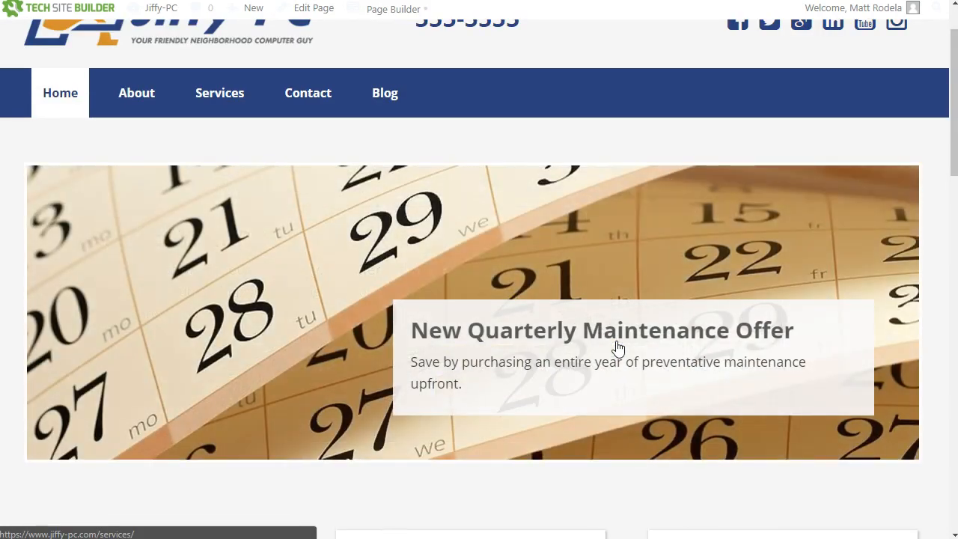
# Step: Examine the current Jiffy-PC home page: its rotating slider, three feature boxes, welcome text and contact form
pyautogui.click(618, 316)
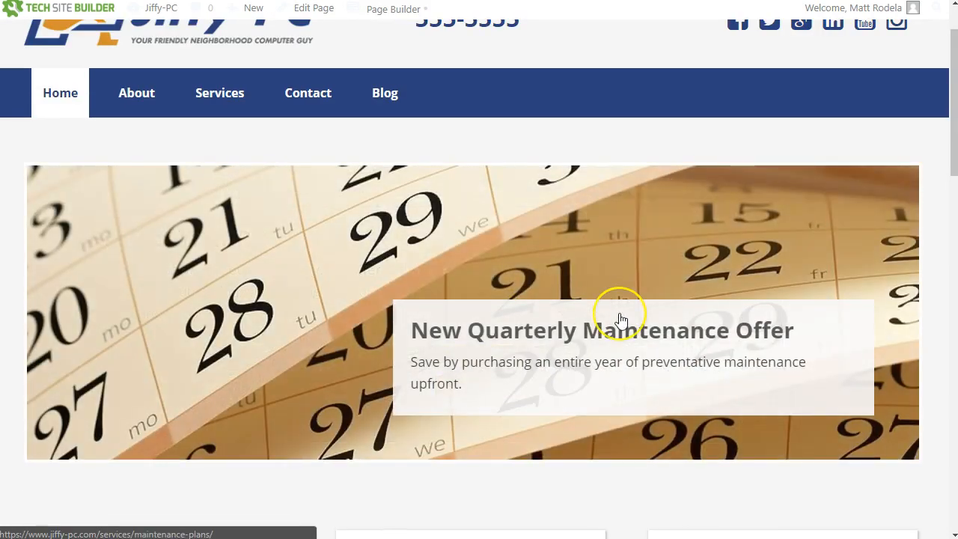
pyautogui.scroll(1, 621, 320)
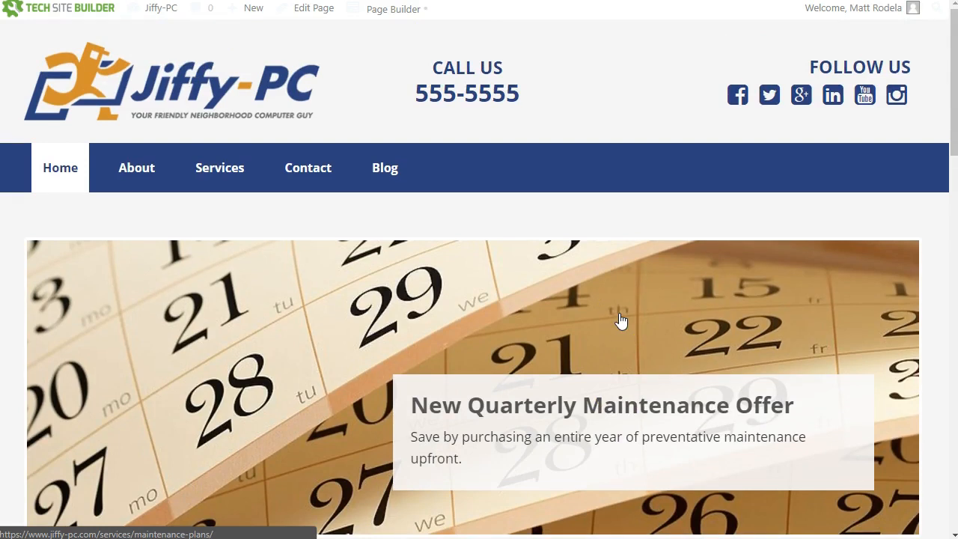
pyautogui.click(599, 244)
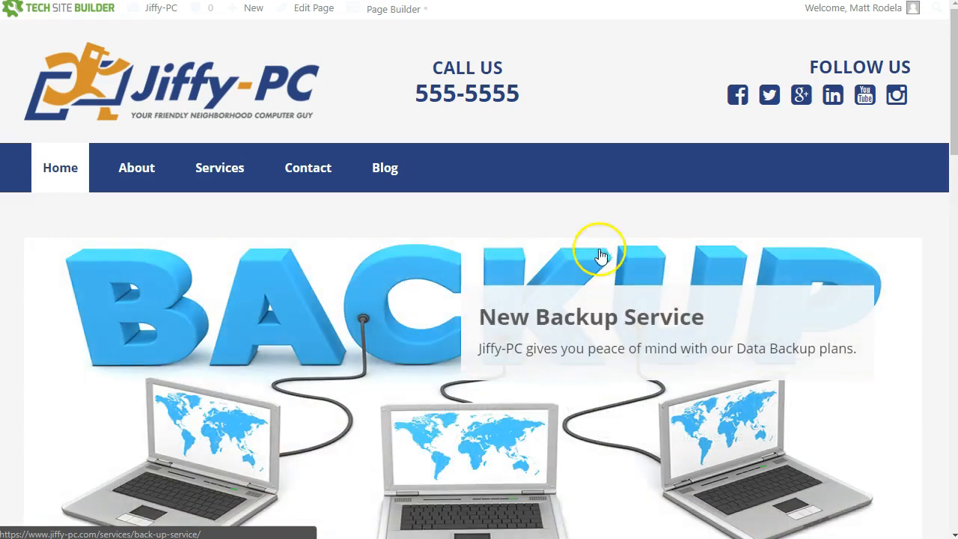
pyautogui.click(596, 234)
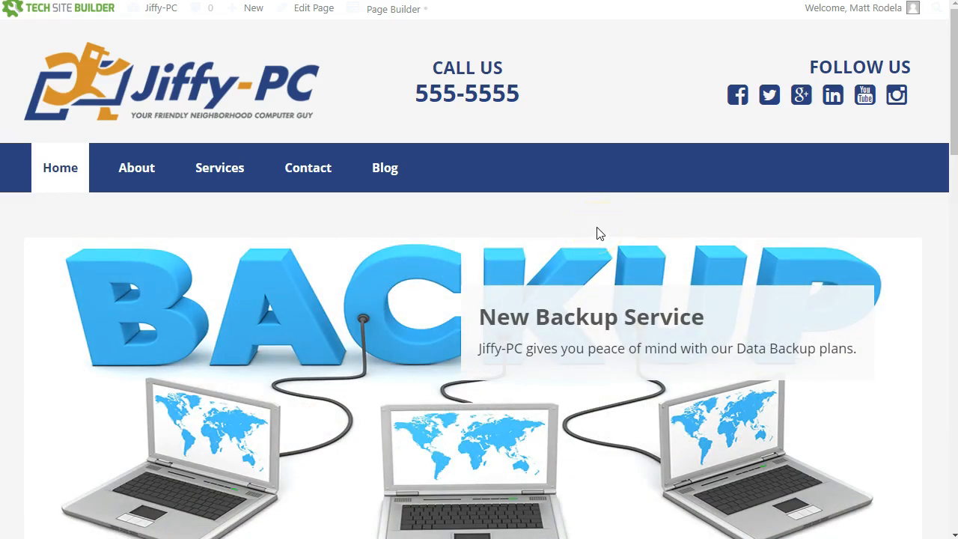
pyautogui.scroll(-4, 594, 258)
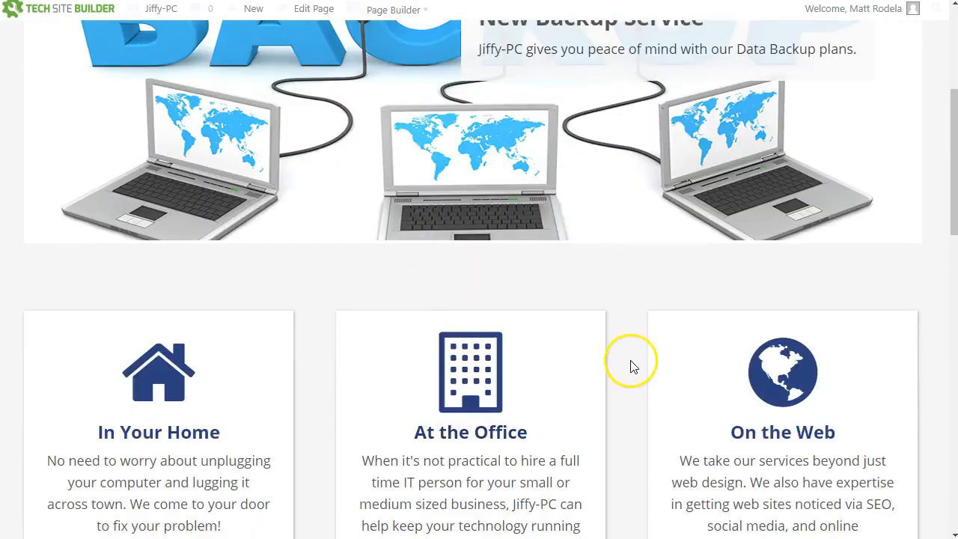
pyautogui.scroll(-2, 630, 361)
pyautogui.scroll(2, 631, 362)
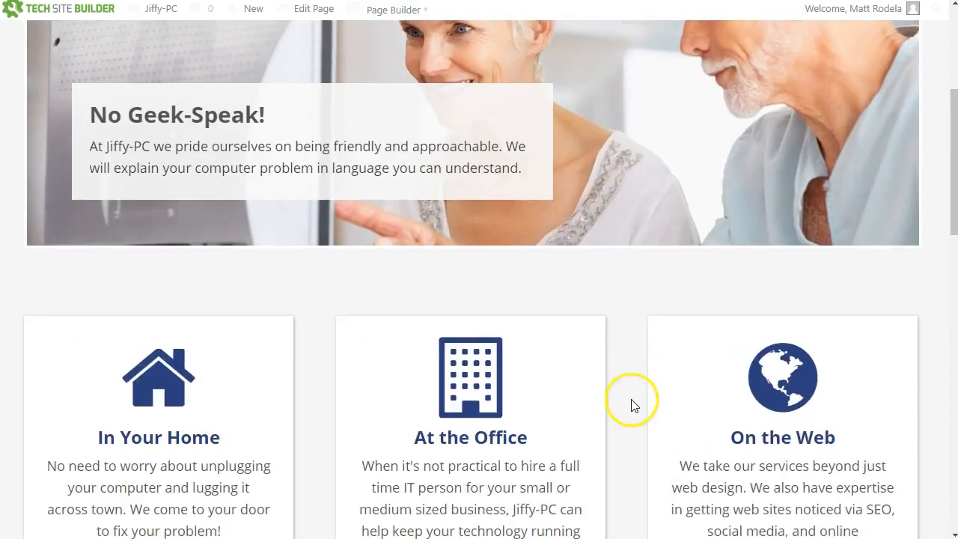
pyautogui.scroll(3, 630, 404)
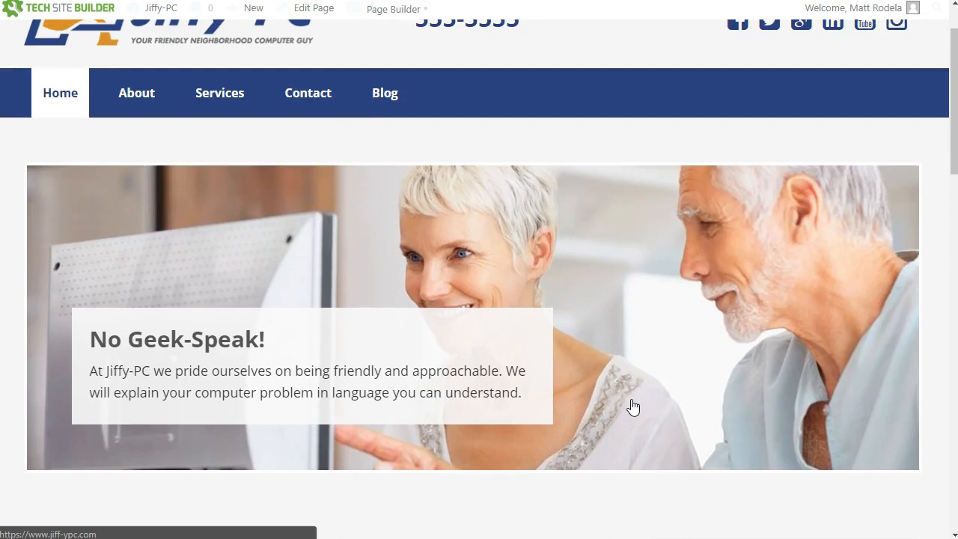
pyautogui.scroll(1, 633, 406)
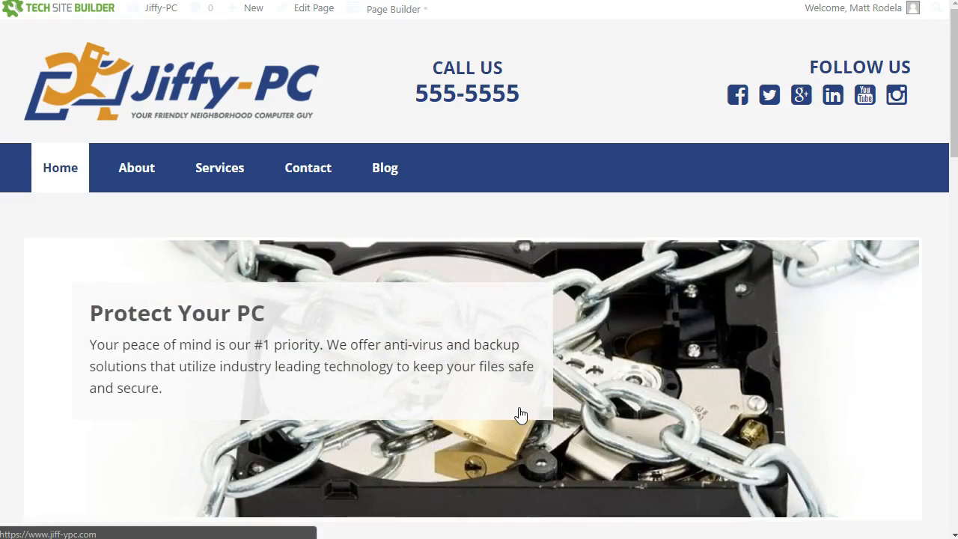
pyautogui.scroll(-1, 521, 415)
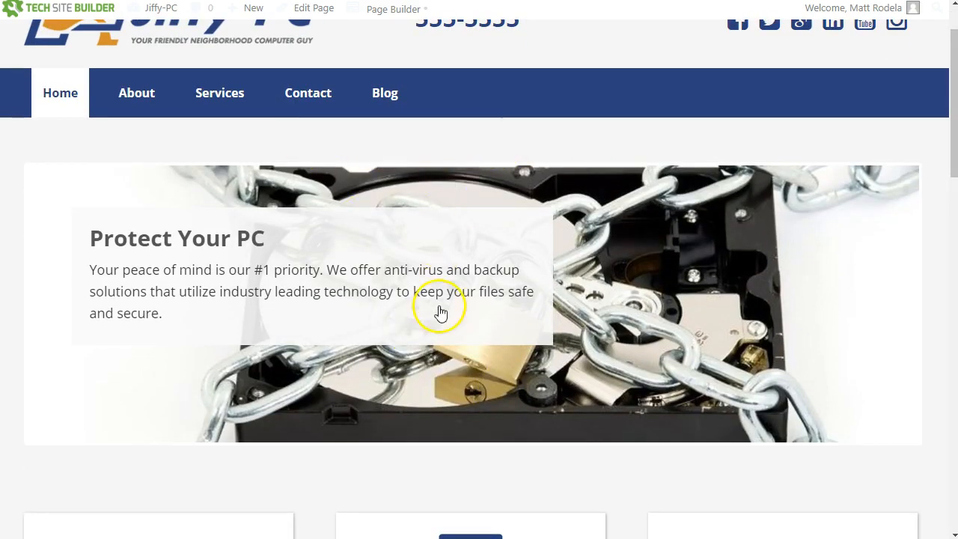
pyautogui.scroll(-2, 440, 306)
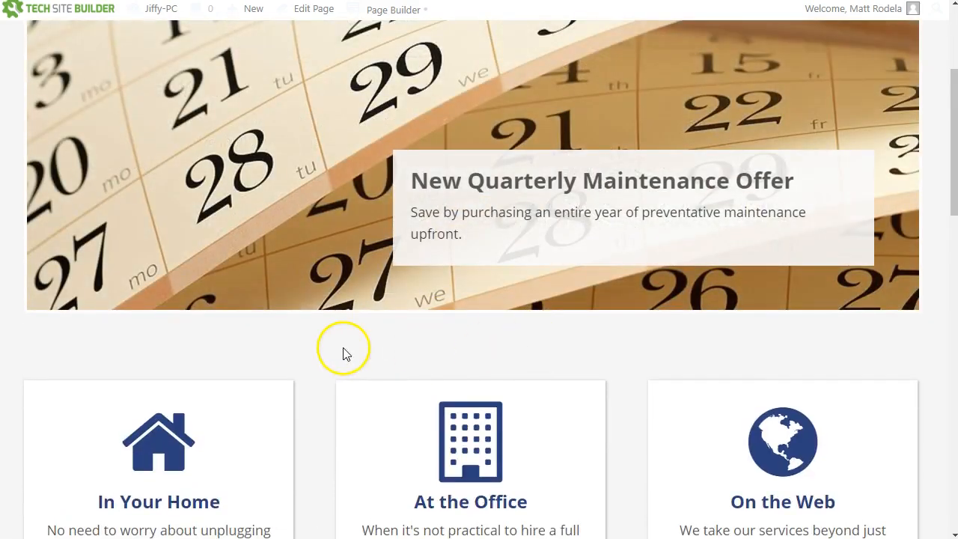
pyautogui.scroll(-5, 343, 353)
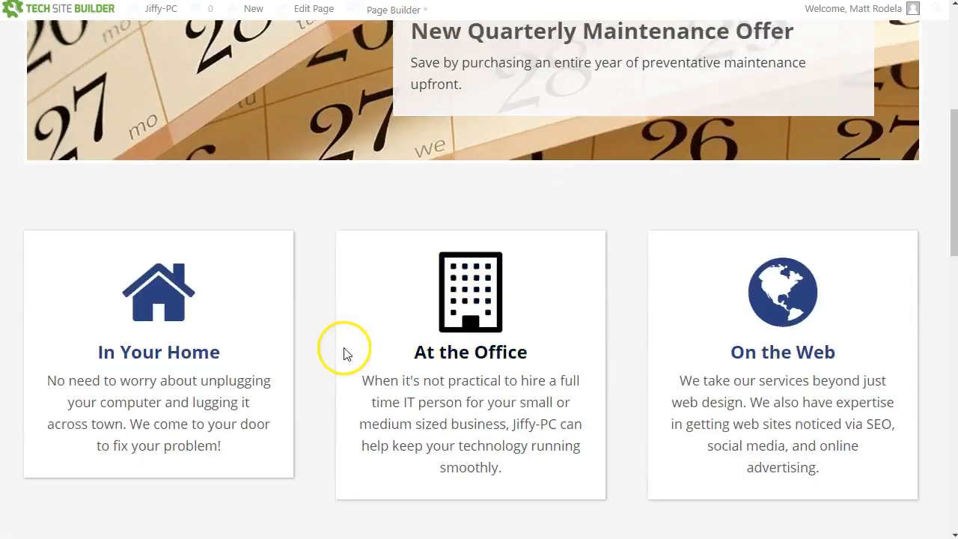
pyautogui.scroll(4, 255, 314)
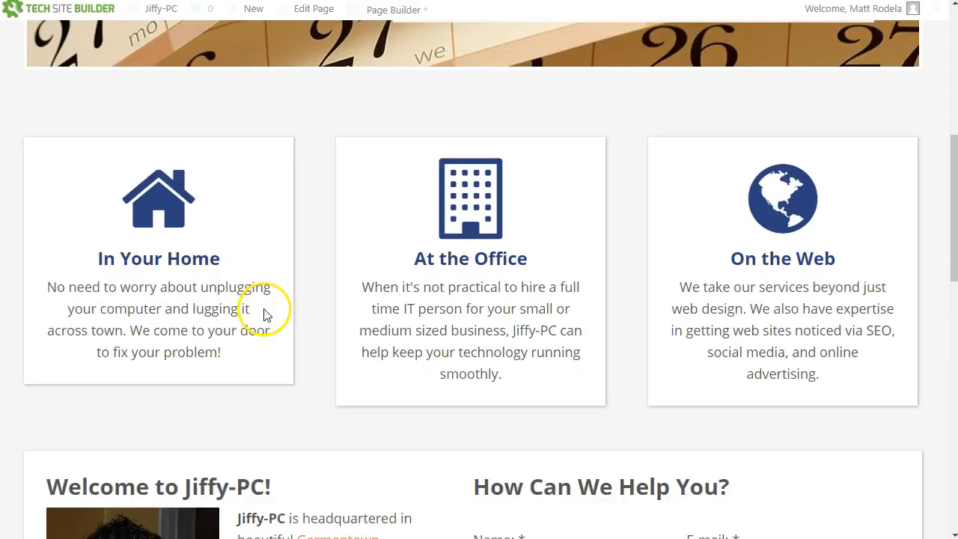
pyautogui.scroll(2, 261, 163)
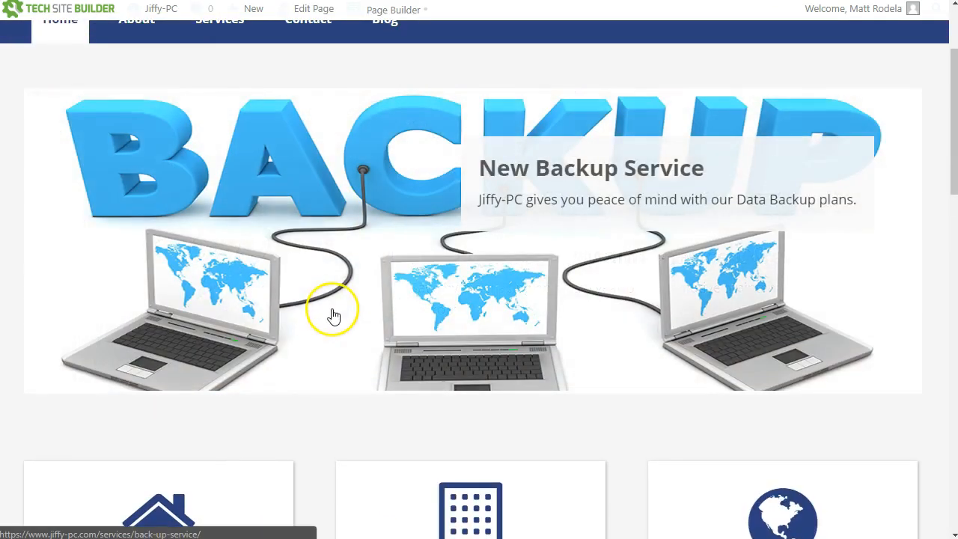
pyautogui.scroll(-4, 329, 322)
pyautogui.scroll(-5, 333, 366)
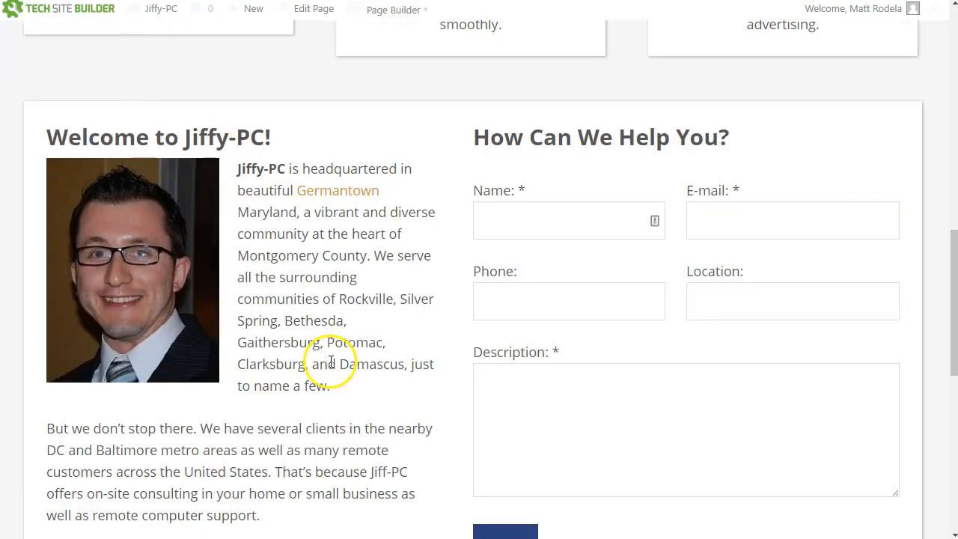
pyautogui.scroll(5, 332, 373)
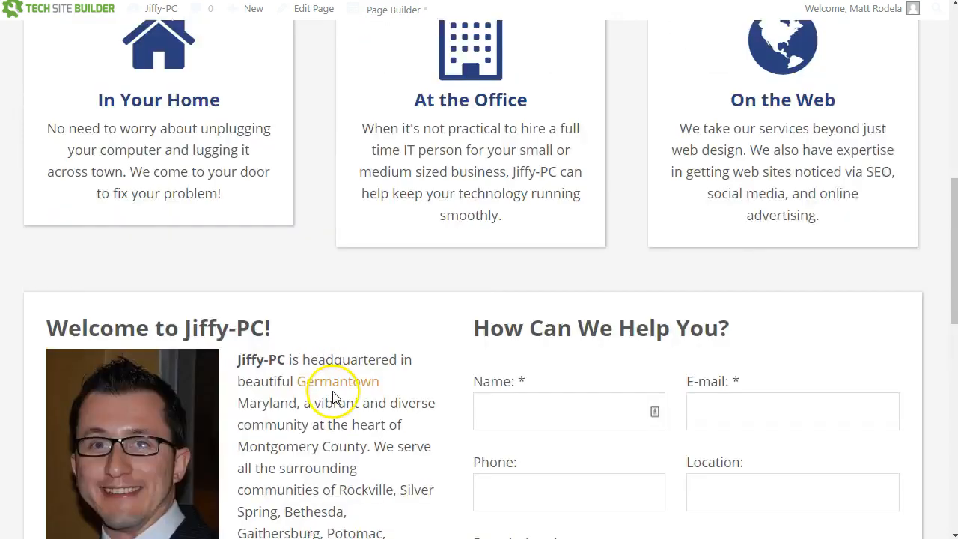
pyautogui.scroll(6, 329, 416)
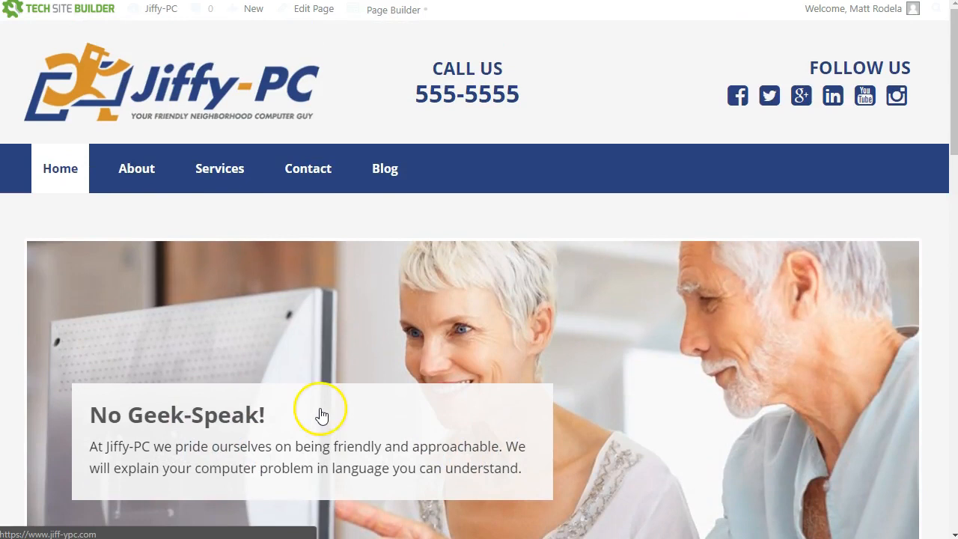
# Step: Go to the site's dashboard and start a new page titled "New Home Page"
pyautogui.moveTo(157, 17)
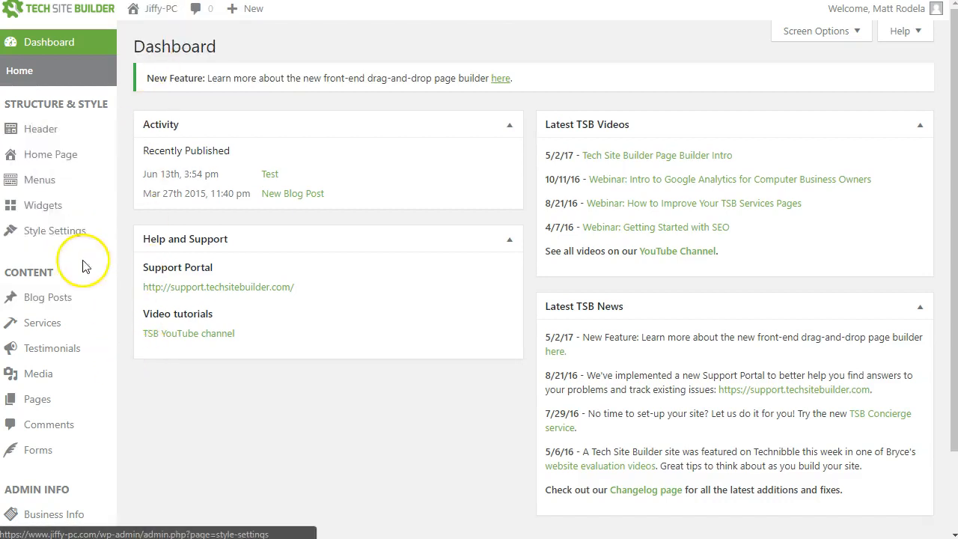
pyautogui.moveTo(60, 410)
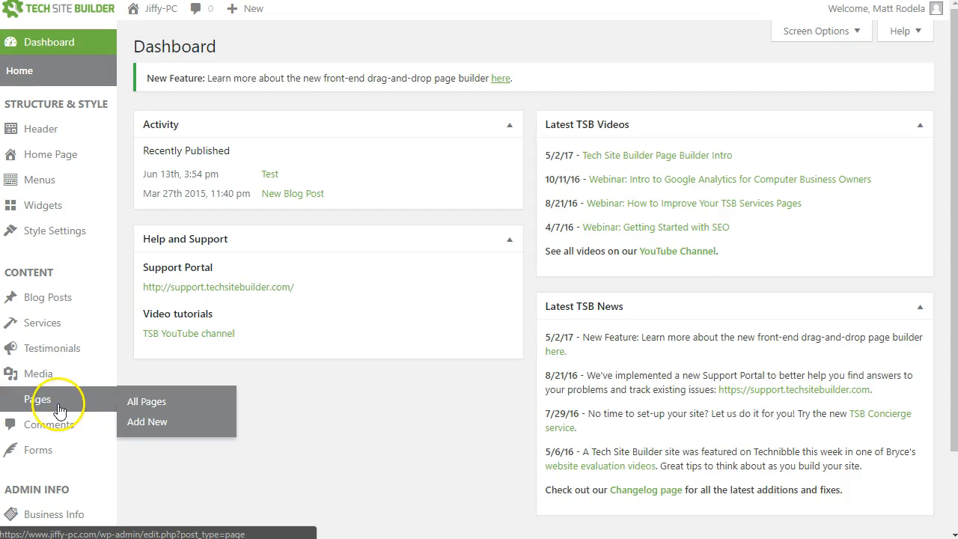
pyautogui.click(131, 421)
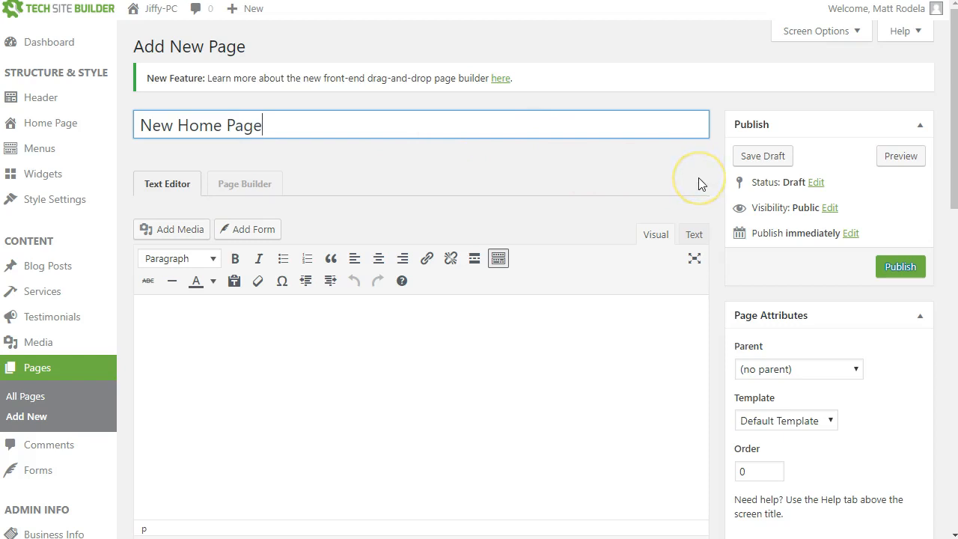
# Step: Set the new page's template to Full Width and publish the page
pyautogui.scroll(-2, 700, 184)
pyautogui.click(758, 270)
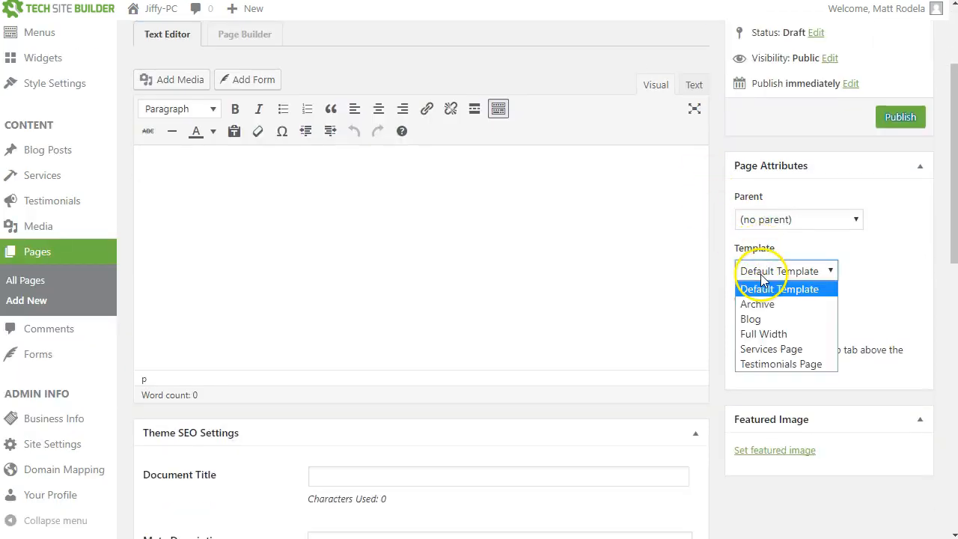
pyautogui.click(765, 337)
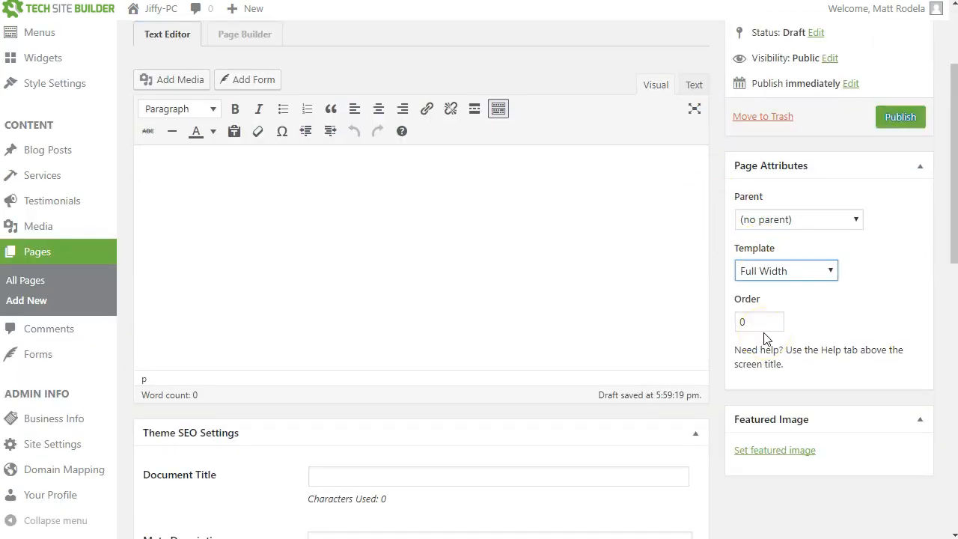
pyautogui.scroll(2, 723, 365)
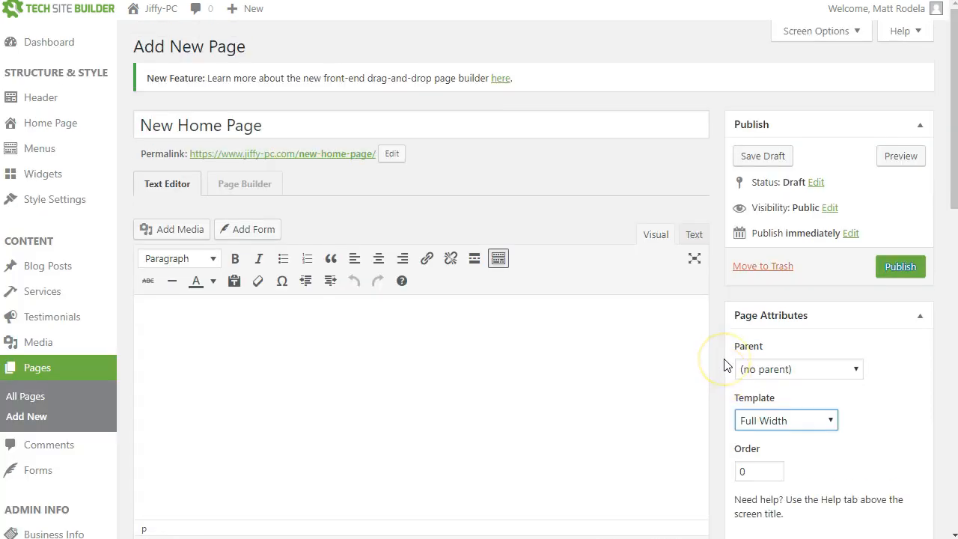
pyautogui.click(898, 267)
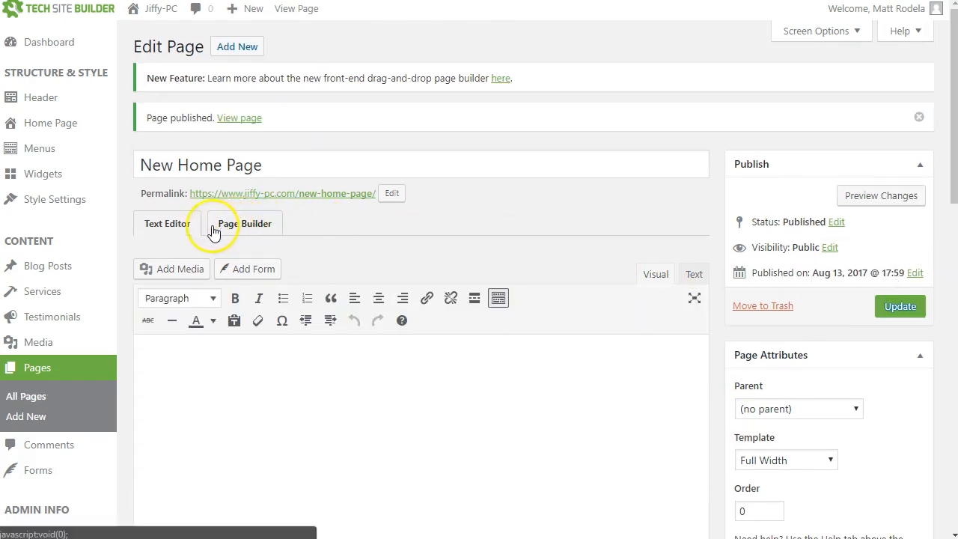
# Step: Open the page in the Page Builder, apply the Home Page layout template, and hide the content panel
pyautogui.click(243, 225)
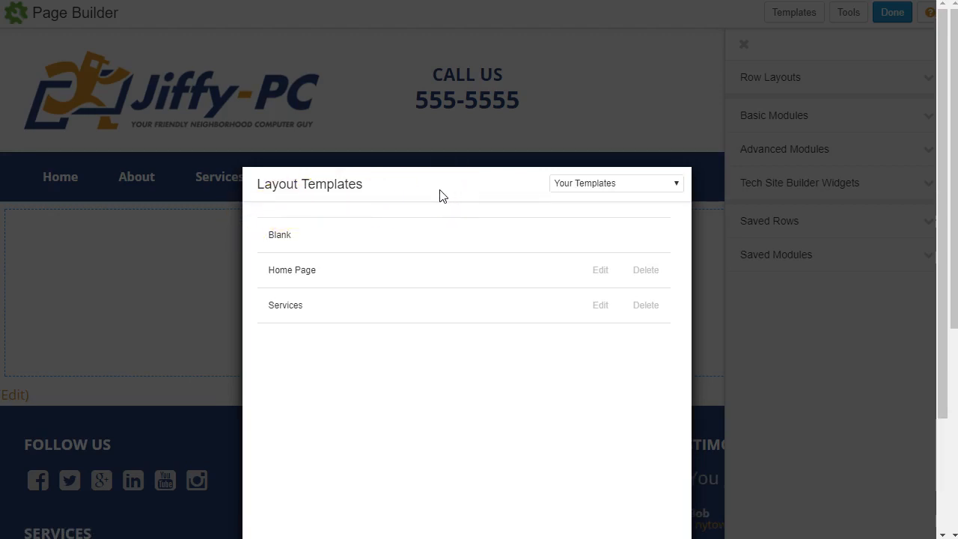
pyautogui.click(298, 279)
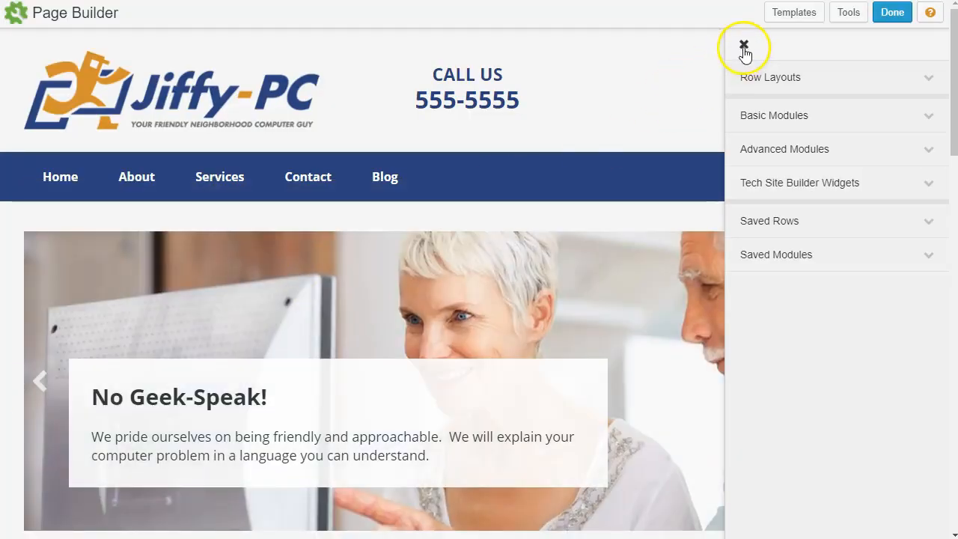
pyautogui.click(744, 45)
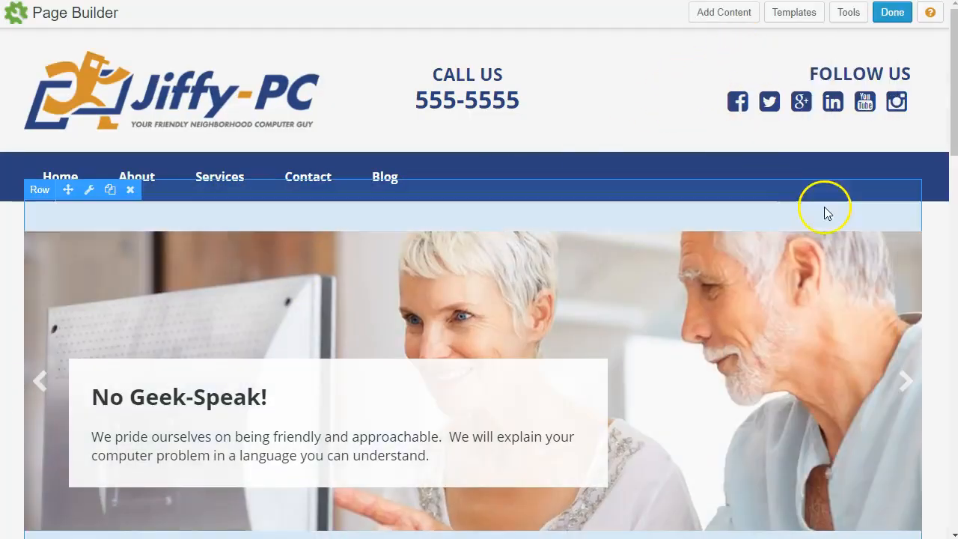
# Step: Review the template's slider, Reliable, Friendly and Effective boxes, welcome text and contact form, including the editing controls of individual modules
pyautogui.scroll(-5, 814, 228)
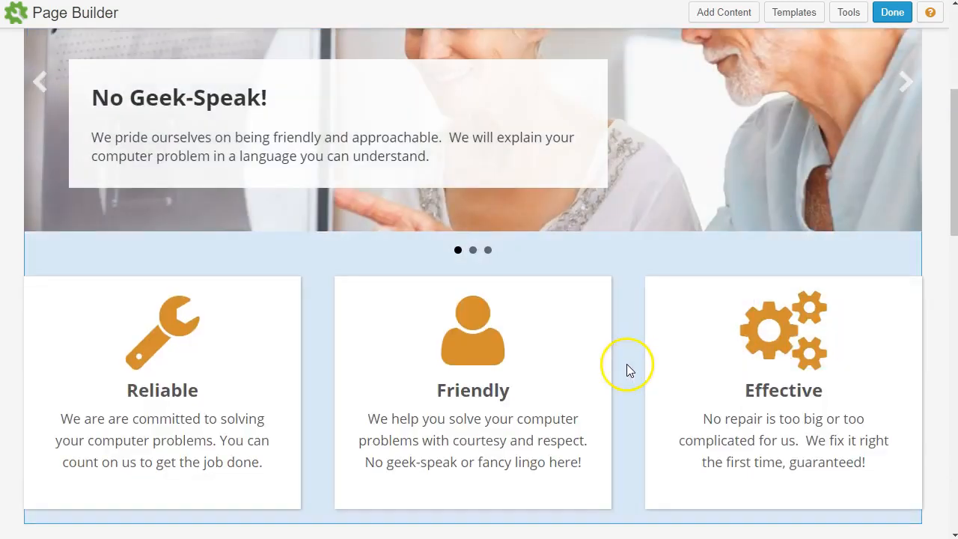
pyautogui.scroll(-7, 513, 367)
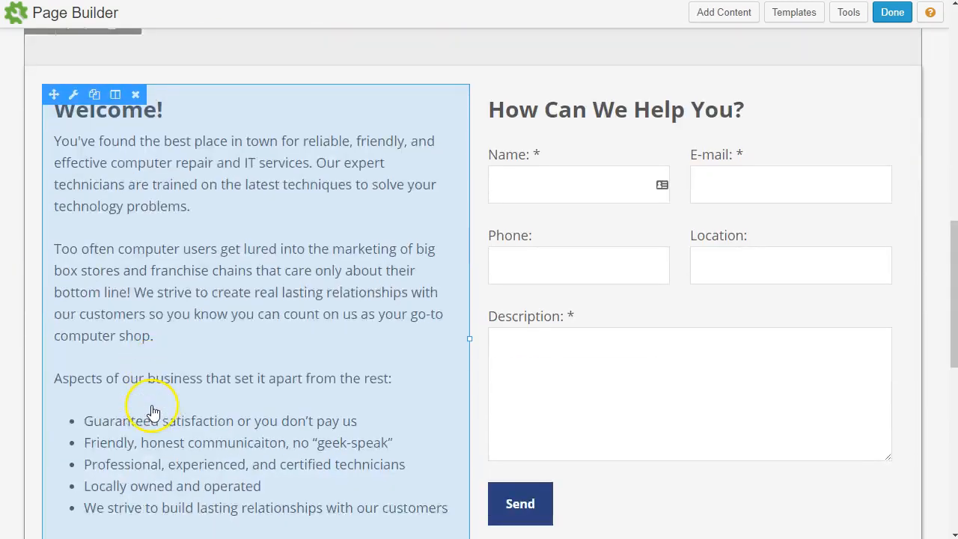
pyautogui.scroll(5, 98, 67)
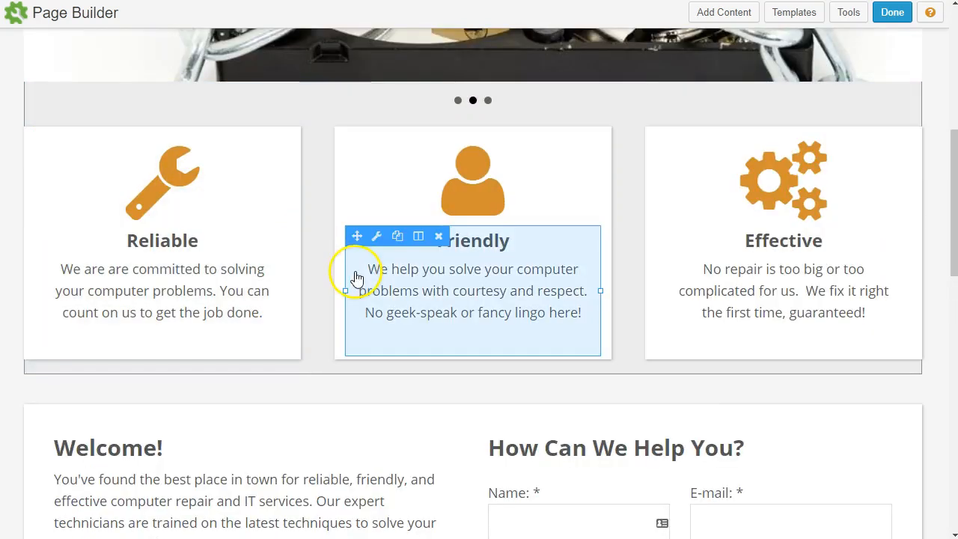
pyautogui.scroll(3, 352, 272)
pyautogui.scroll(2, 397, 200)
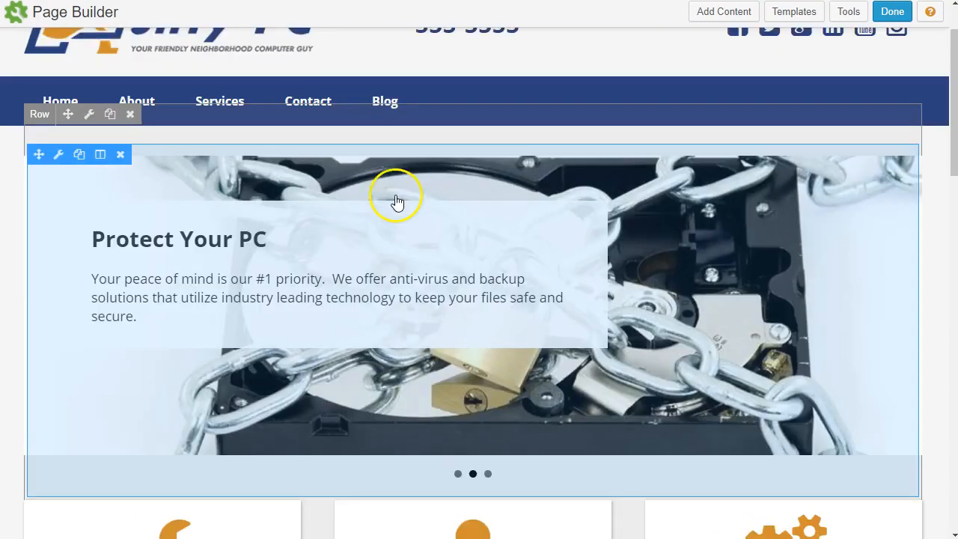
pyautogui.scroll(-2, 71, 234)
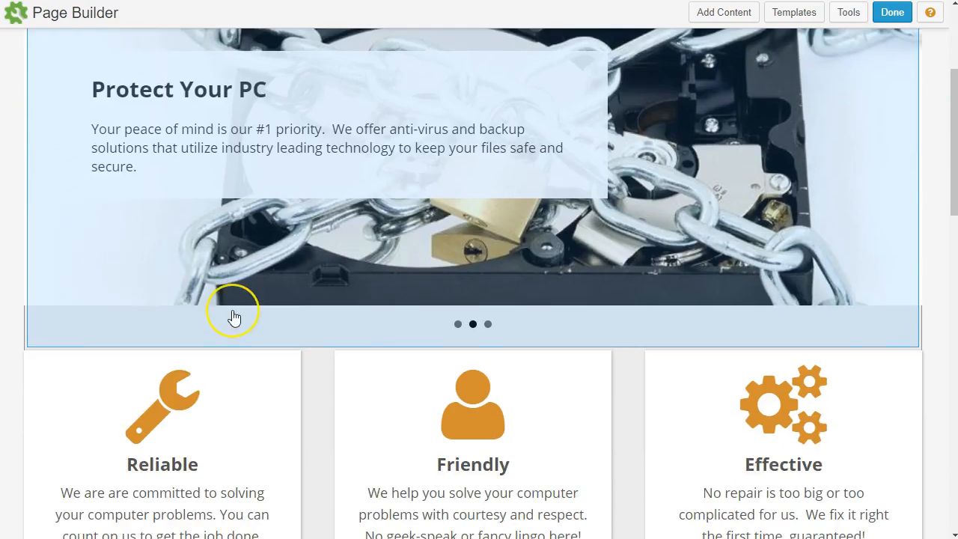
pyautogui.scroll(2, 234, 317)
pyautogui.scroll(-4, 234, 317)
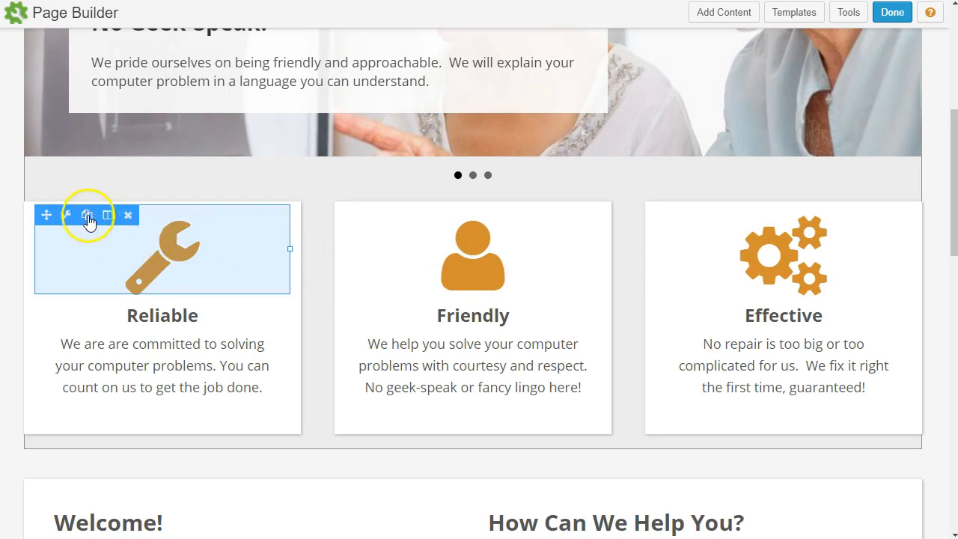
pyautogui.click(60, 216)
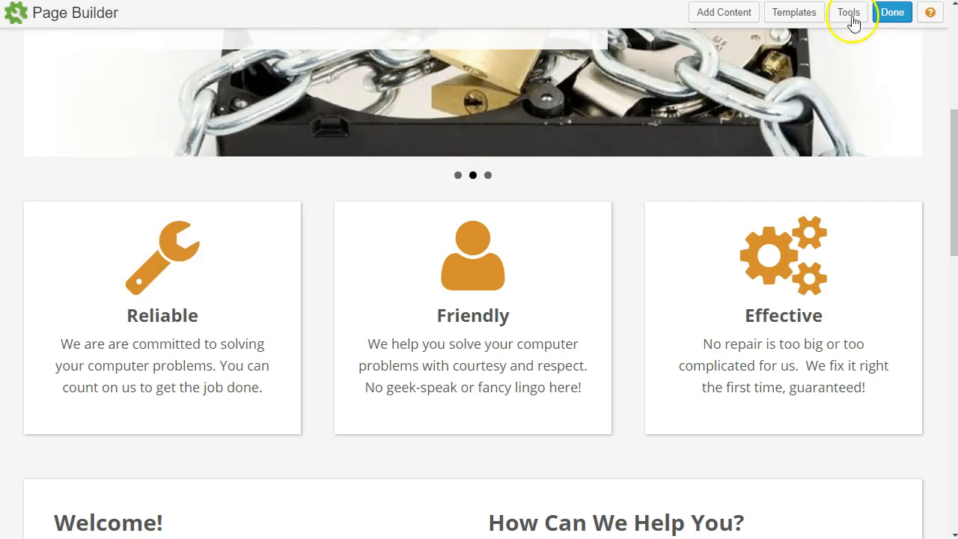
# Step: Insert a basic module between the wrench icon and the heading in the Reliable box
pyautogui.click(733, 15)
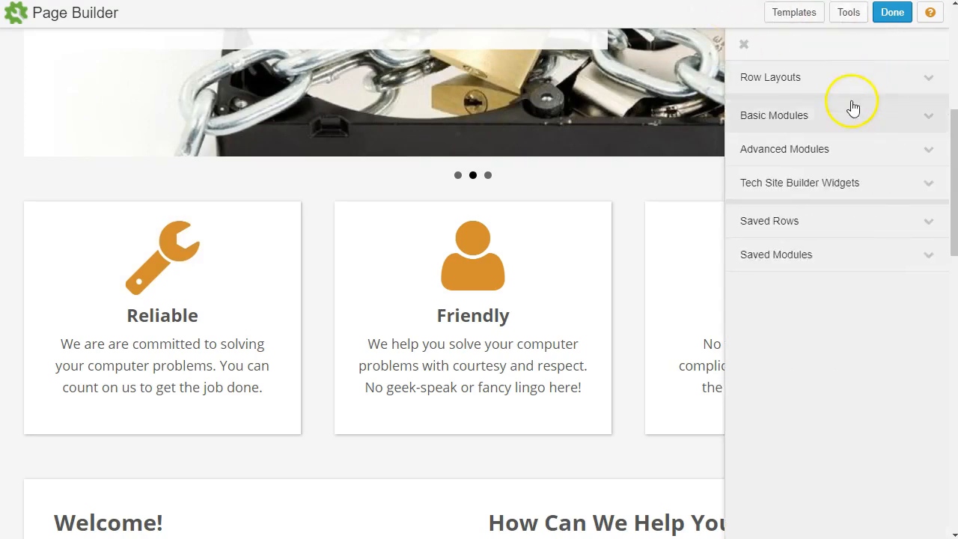
pyautogui.click(813, 118)
pyautogui.moveTo(782, 280); pyautogui.dragTo(154, 262)
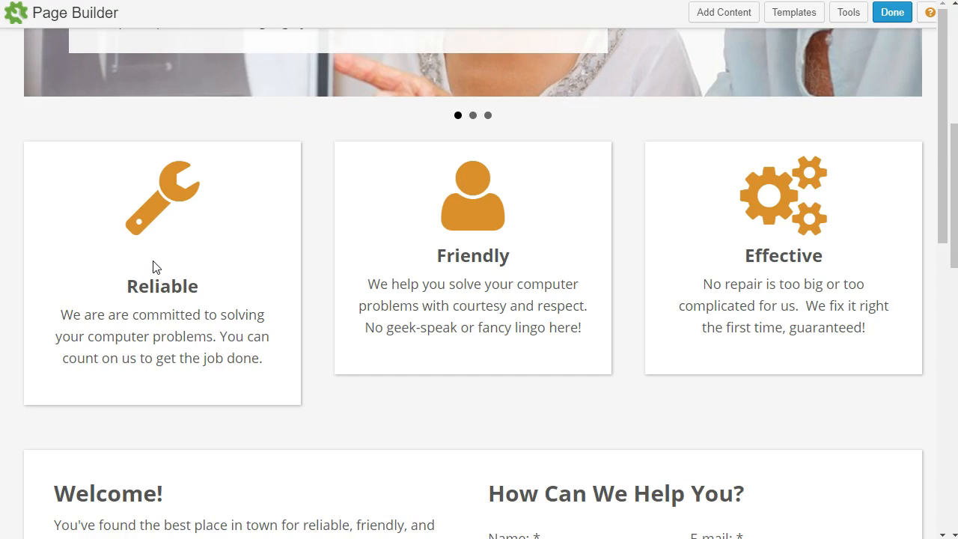
# Step: Set the Reliable box's photo module to the networking_04-service.jpg robot image from the media library and save the module
pyautogui.scroll(2, 206, 216)
pyautogui.scroll(-6, 206, 216)
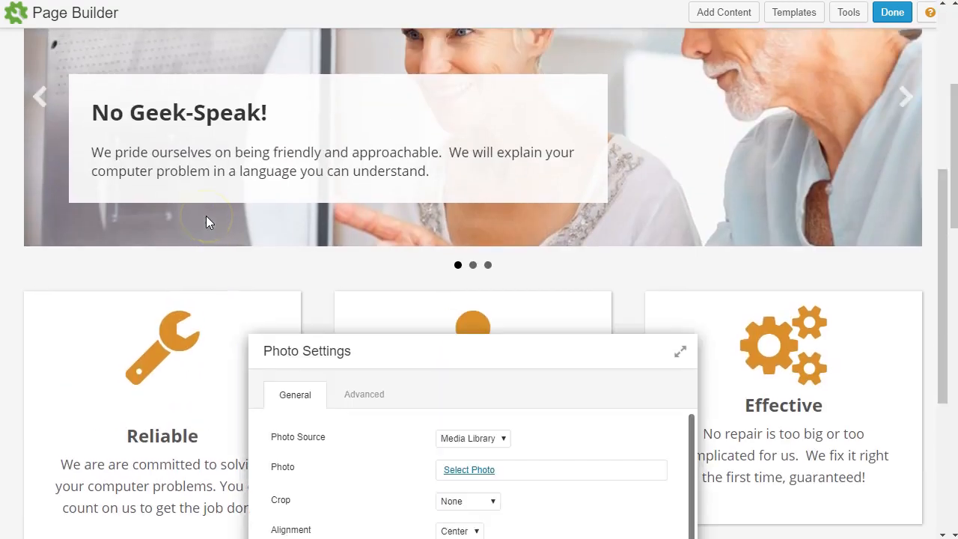
pyautogui.moveTo(340, 269); pyautogui.dragTo(418, 30)
pyautogui.click(557, 157)
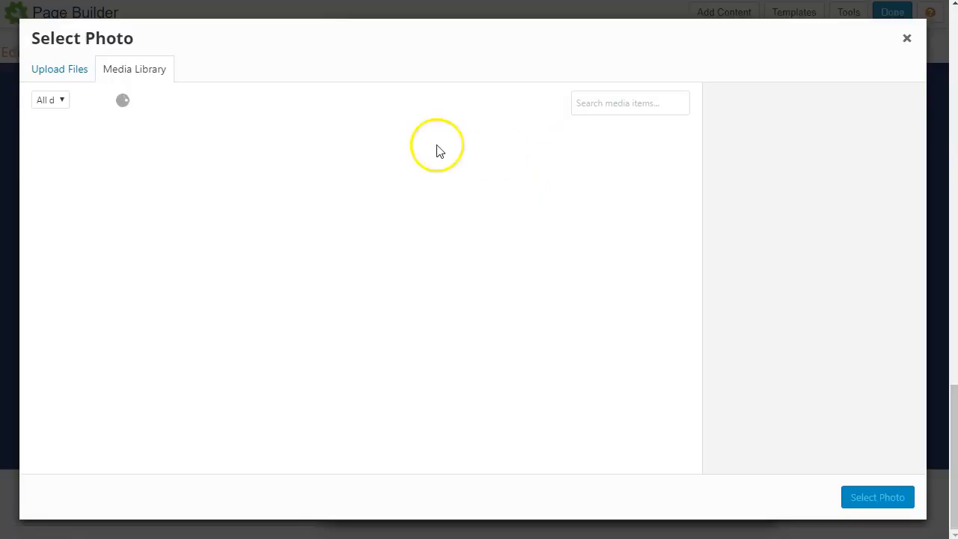
pyautogui.scroll(-3, 310, 267)
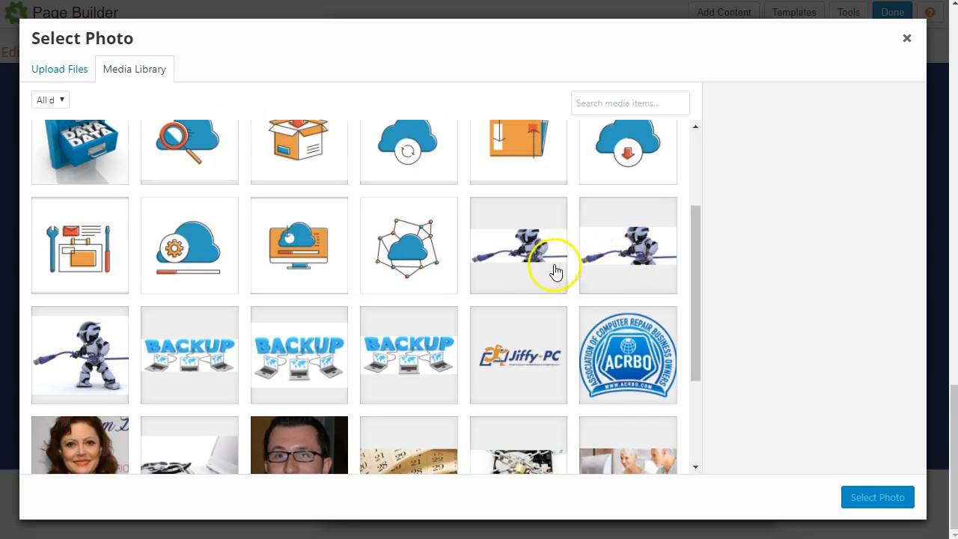
pyautogui.click(622, 276)
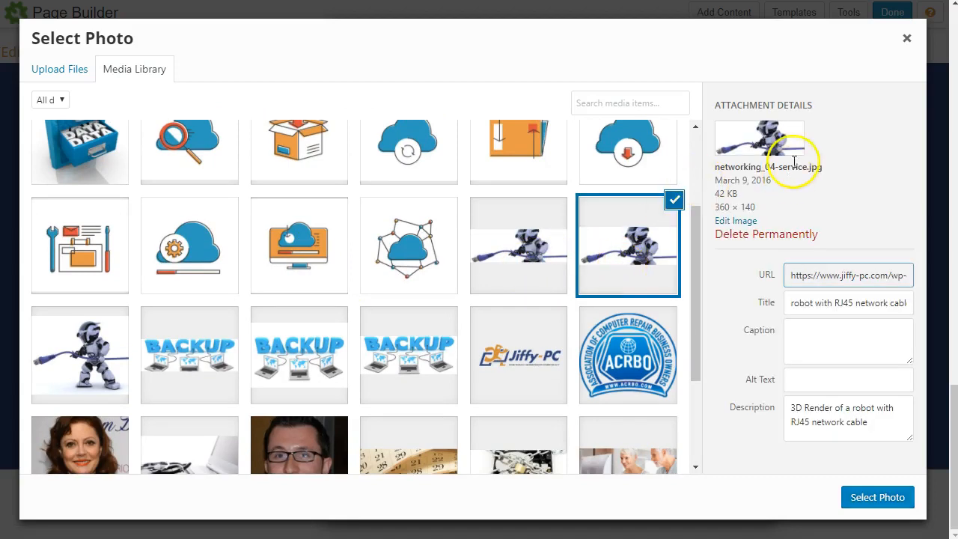
pyautogui.moveTo(769, 167); pyautogui.dragTo(817, 167)
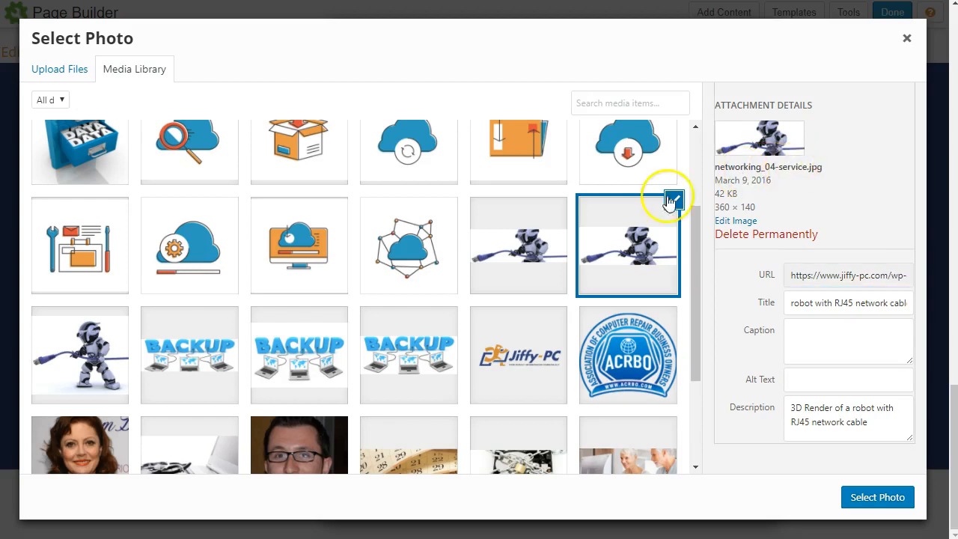
pyautogui.click(878, 501)
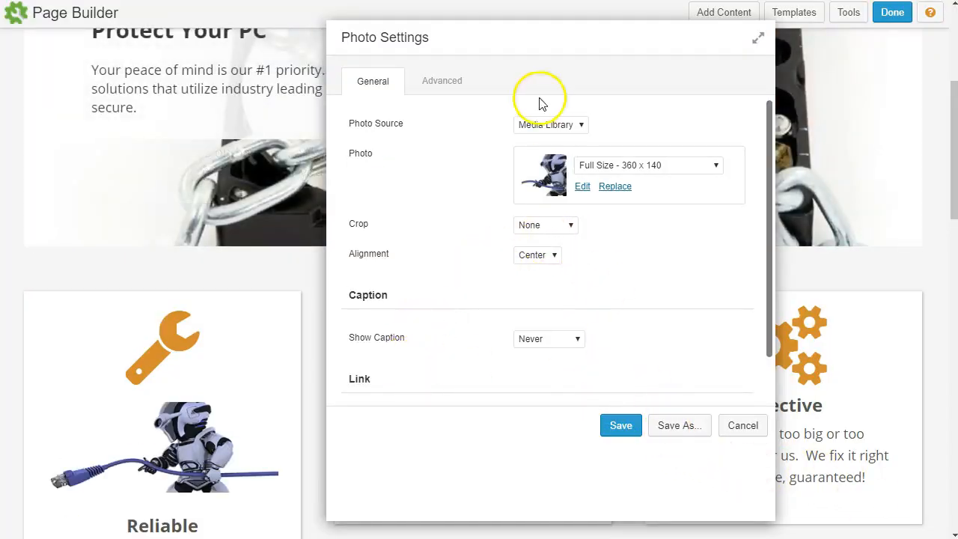
pyautogui.click(624, 424)
# Step: Delete the wrench icon module above the robot photo in the Reliable box
pyautogui.scroll(-1, 207, 384)
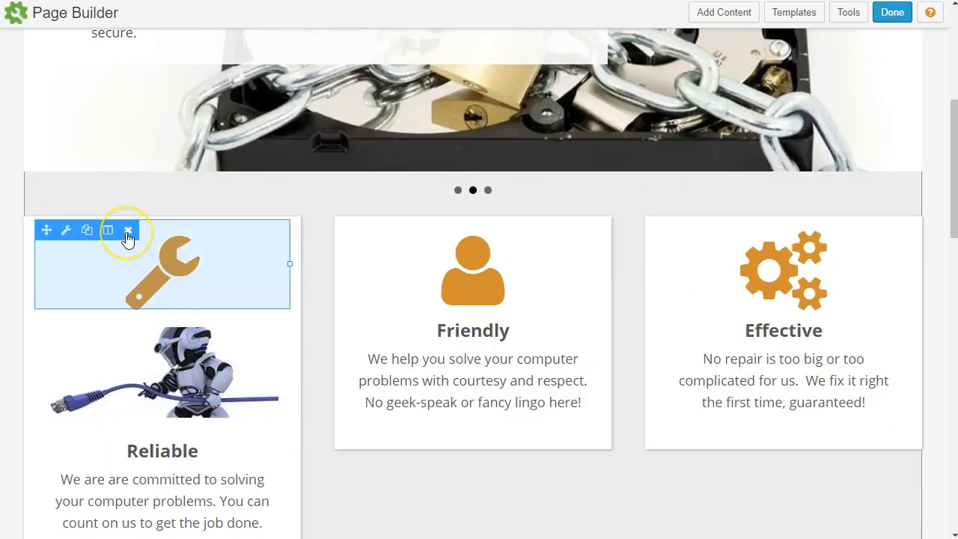
pyautogui.click(128, 232)
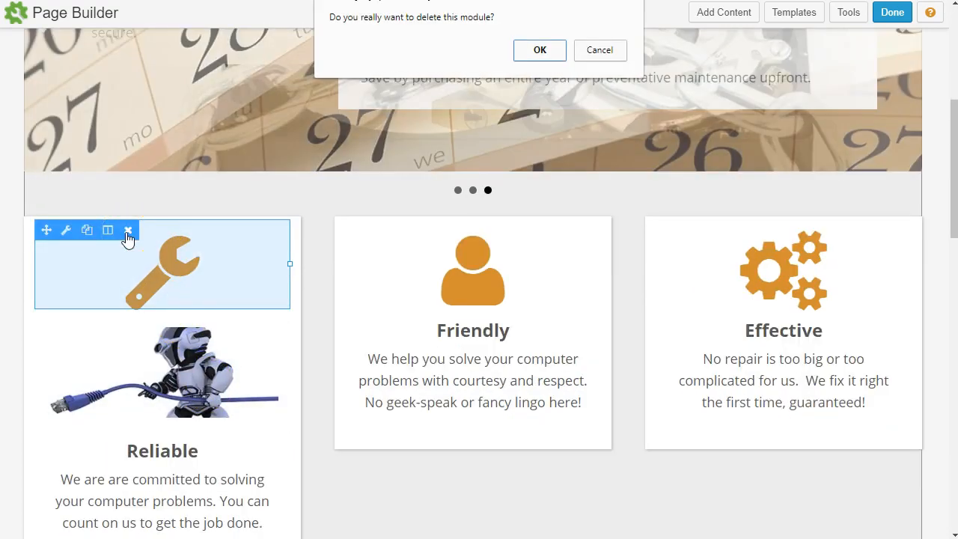
pyautogui.click(539, 50)
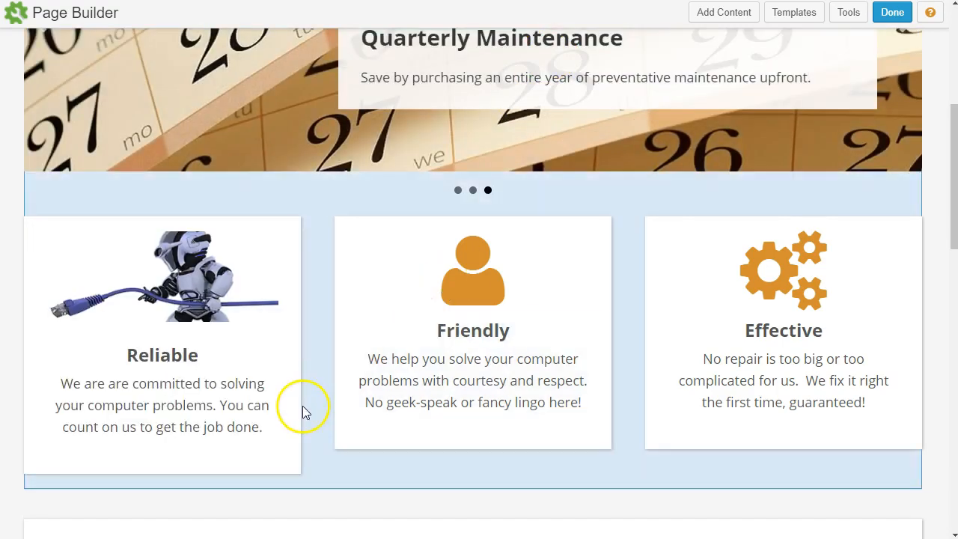
# Step: Insert a Call to Action advanced module between the slider and the row of Reliable, Friendly and Effective boxes
pyautogui.scroll(-2, 304, 408)
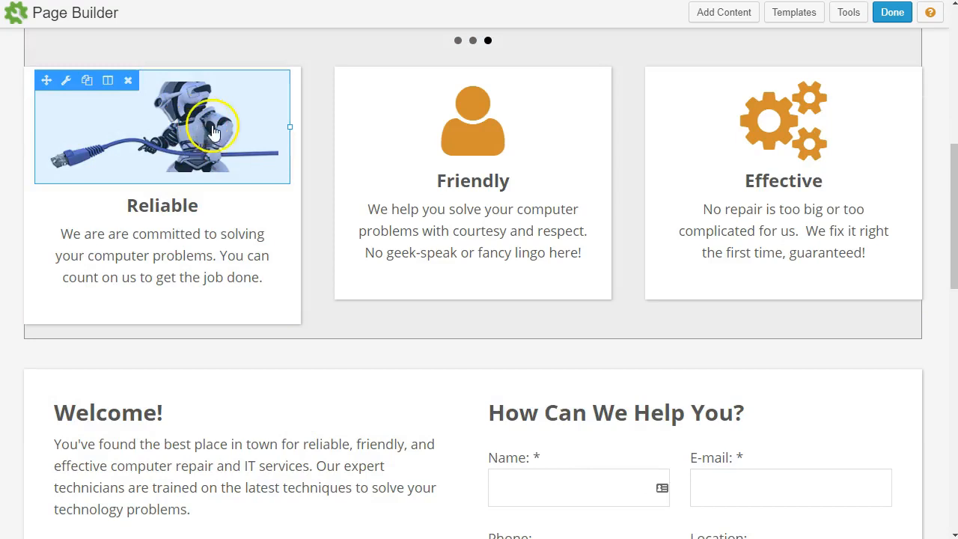
pyautogui.scroll(4, 409, 337)
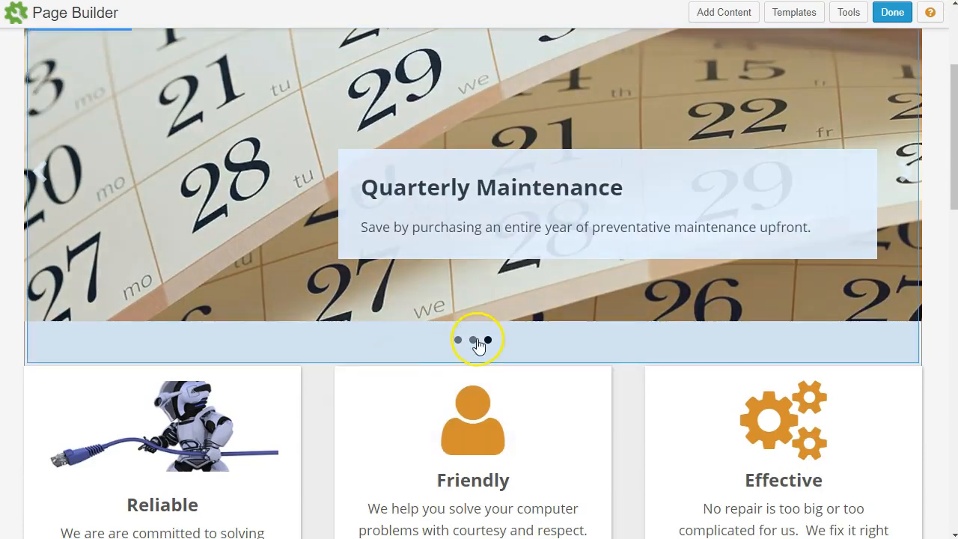
pyautogui.scroll(-7, 478, 344)
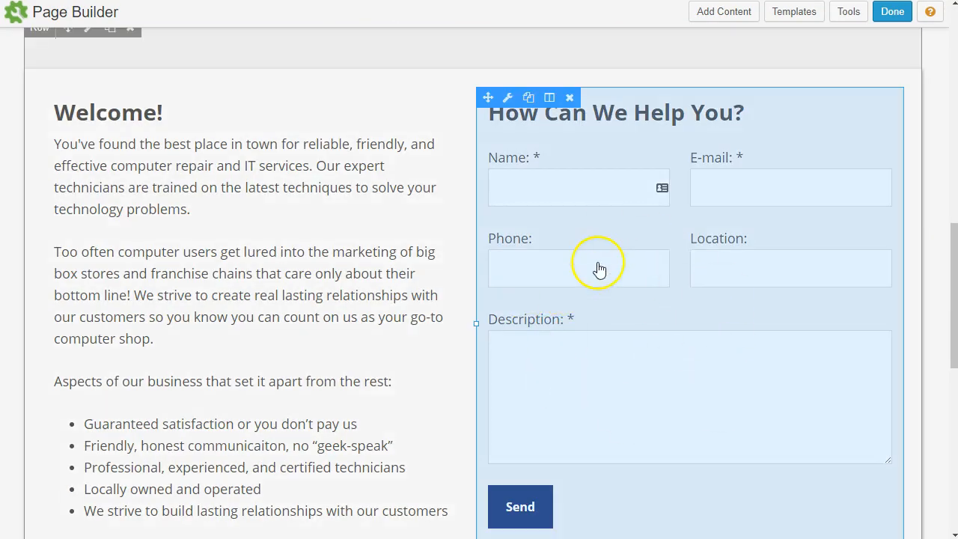
pyautogui.scroll(7, 781, 314)
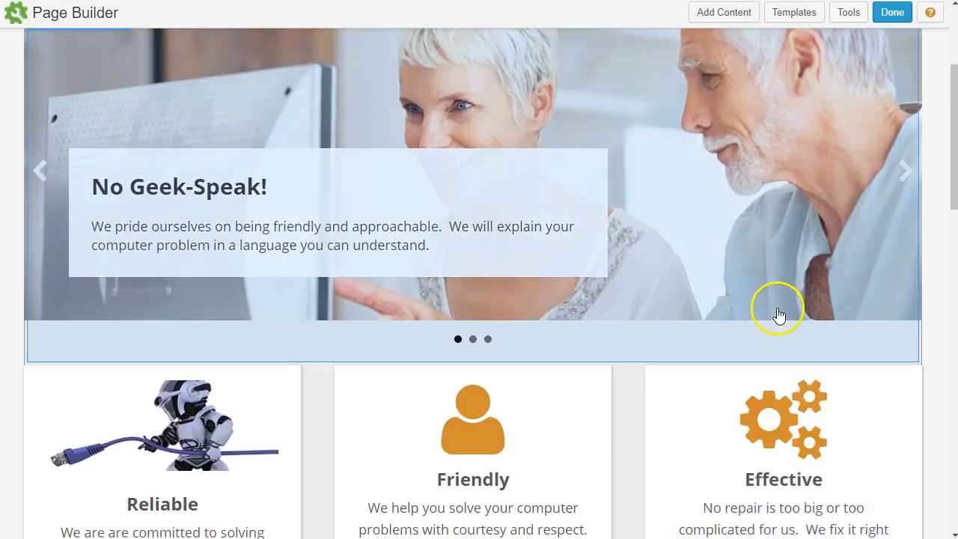
pyautogui.click(749, 16)
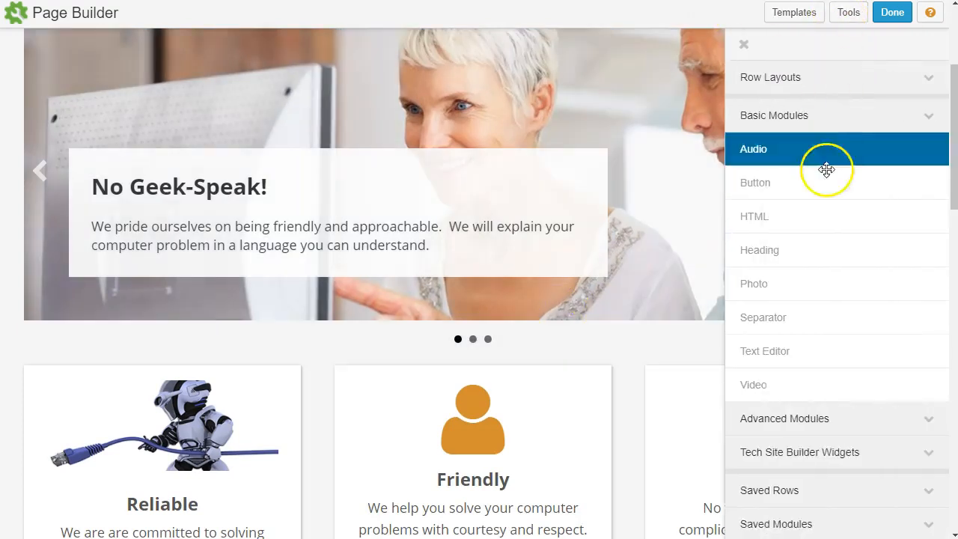
pyautogui.click(824, 423)
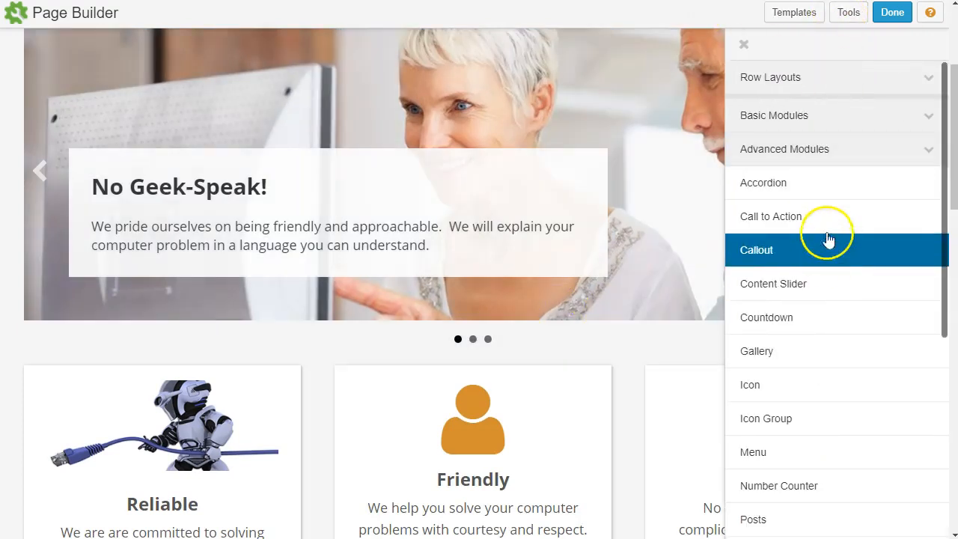
pyautogui.moveTo(545, 232); pyautogui.dragTo(443, 280)
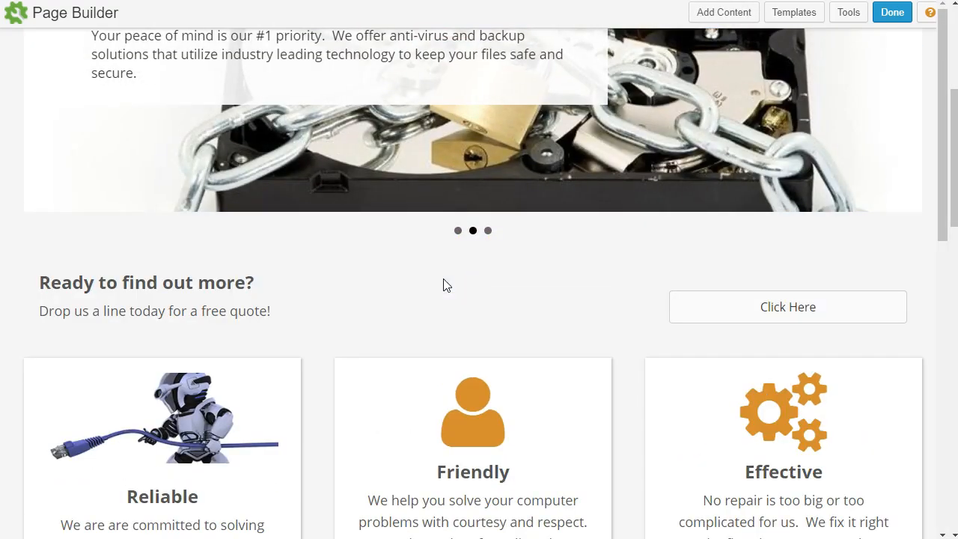
pyautogui.click(534, 314)
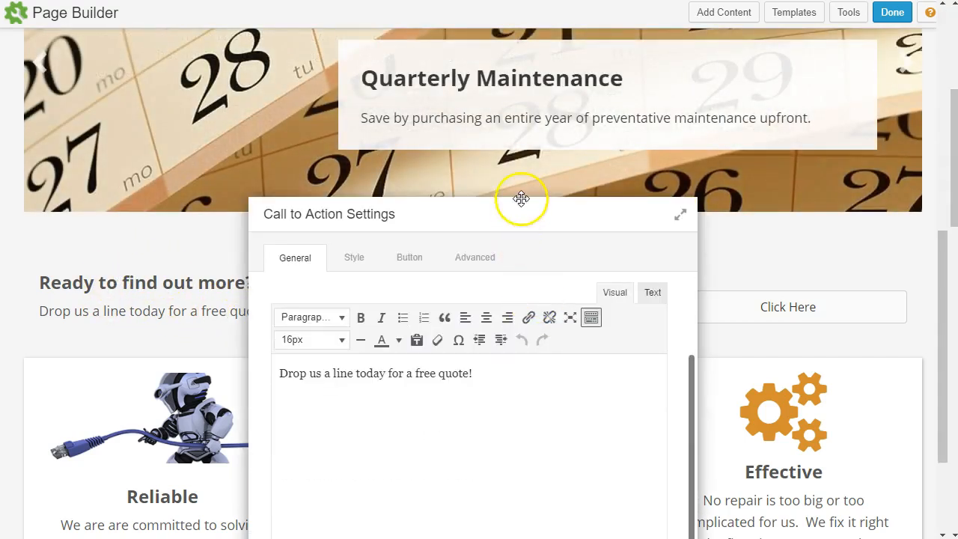
# Step: Set the call to action's background color to green in its style settings, keeping the banner in view
pyautogui.moveTo(520, 206); pyautogui.dragTo(560, 57)
pyautogui.scroll(3, 573, 272)
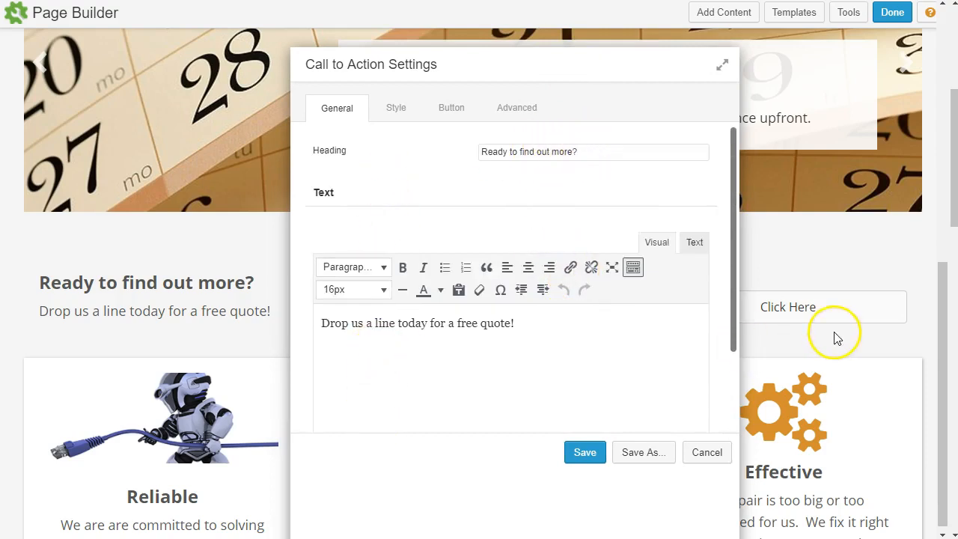
pyautogui.click(395, 110)
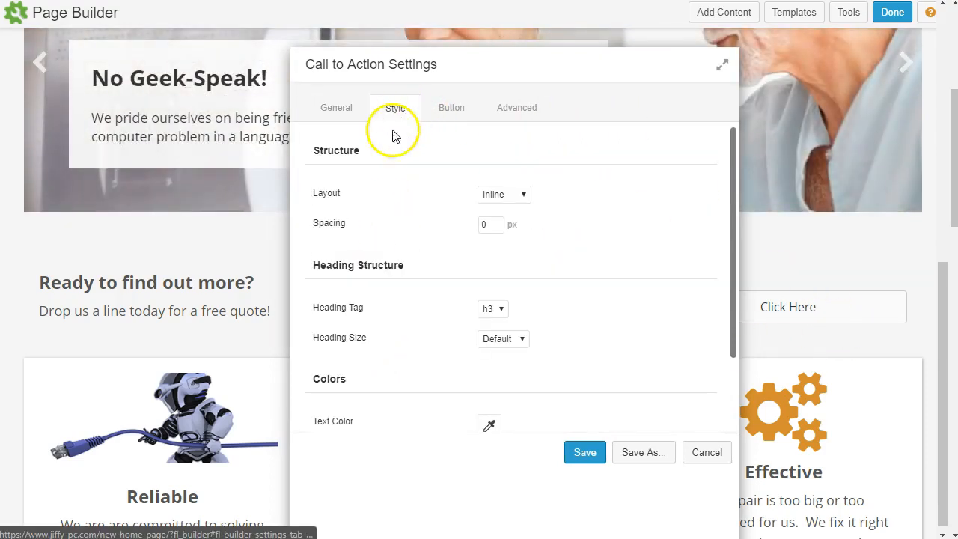
pyautogui.scroll(-3, 467, 342)
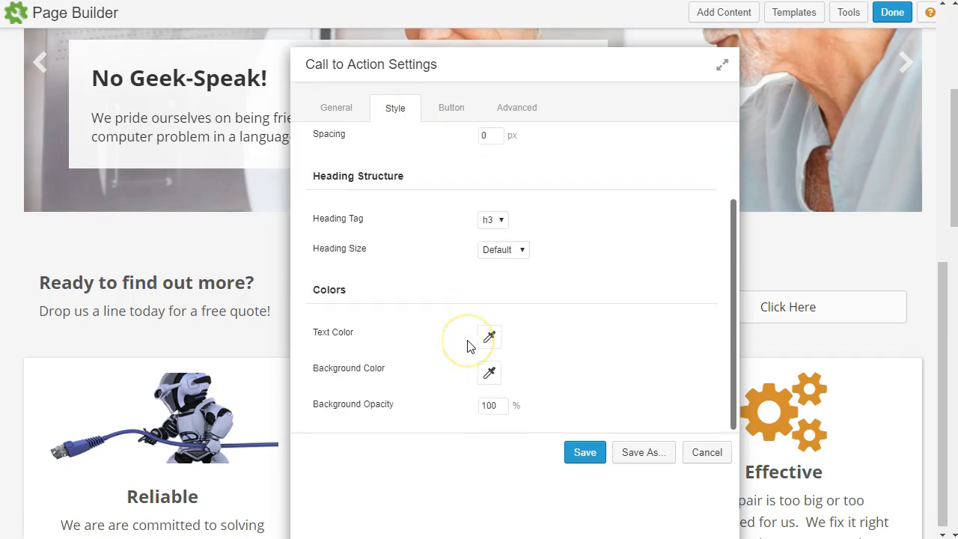
pyautogui.click(490, 373)
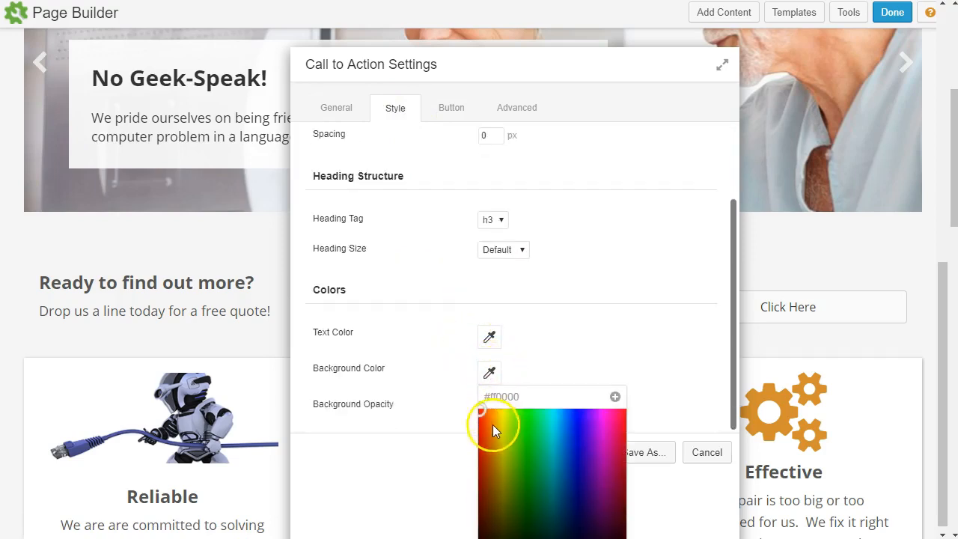
pyautogui.click(522, 415)
pyautogui.moveTo(529, 411); pyautogui.dragTo(527, 464)
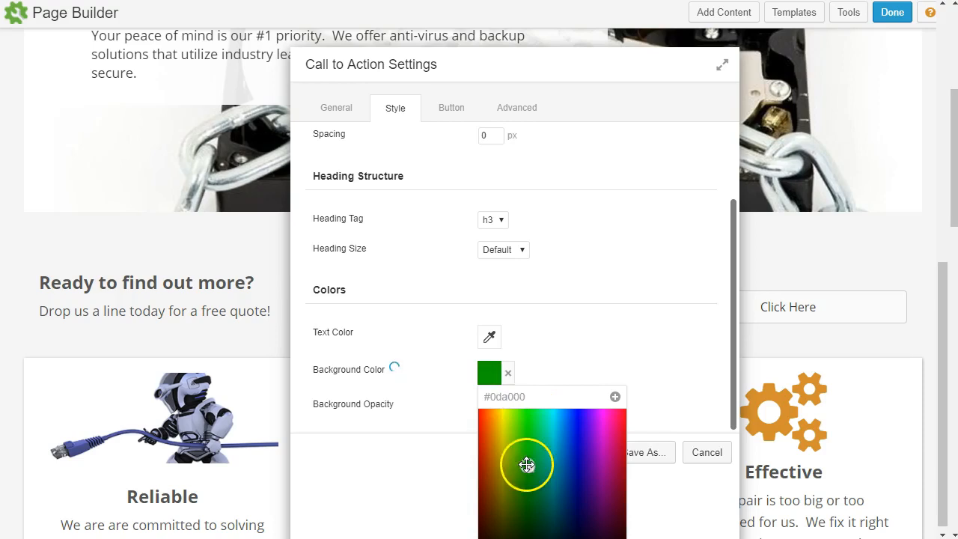
pyautogui.moveTo(496, 63); pyautogui.dragTo(621, 58)
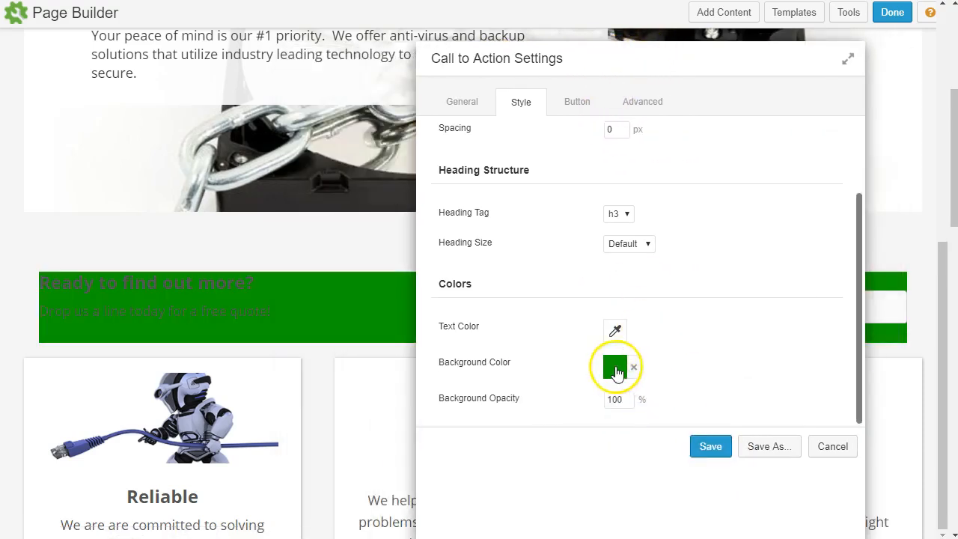
# Step: Set the call to action's text color to white (#ffffff) and save the module settings
pyautogui.click(618, 333)
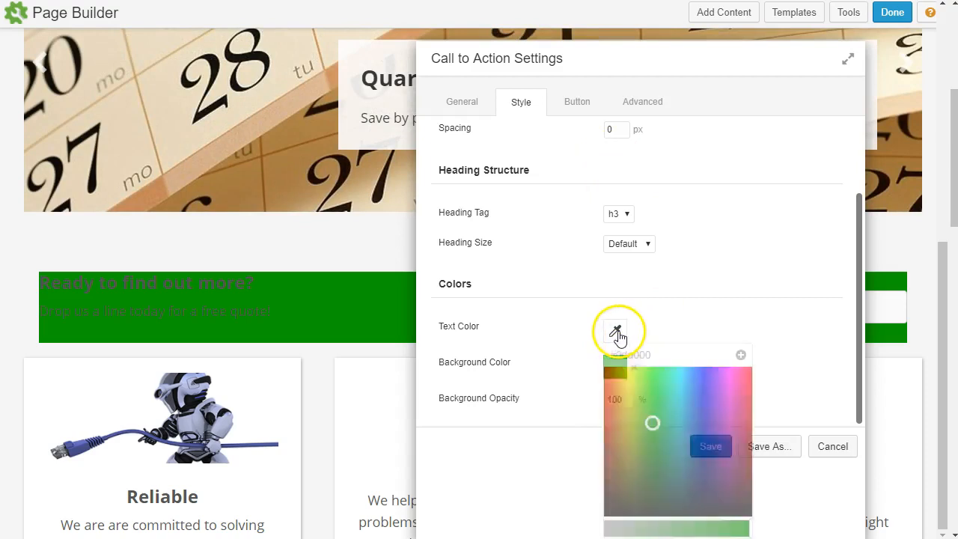
pyautogui.moveTo(664, 528); pyautogui.dragTo(530, 523)
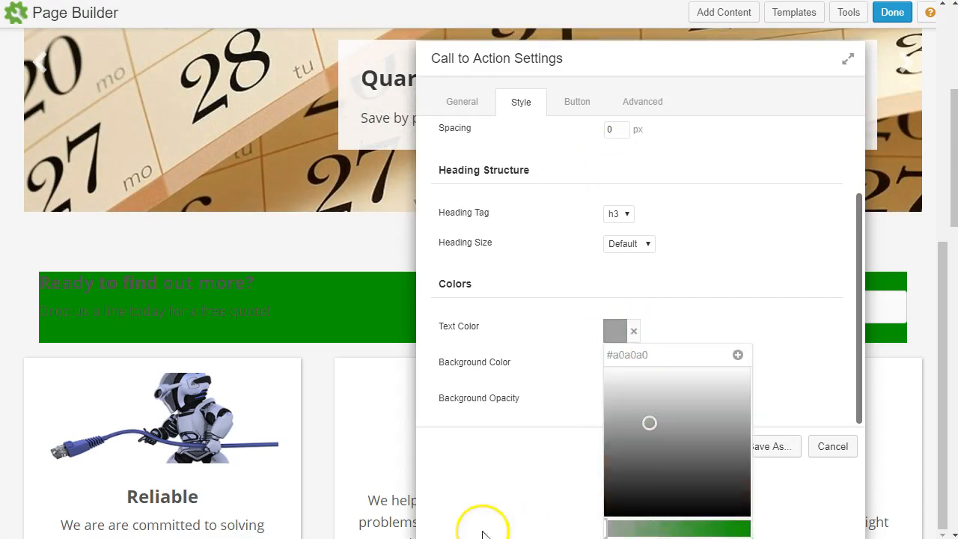
pyautogui.moveTo(608, 440); pyautogui.dragTo(568, 359)
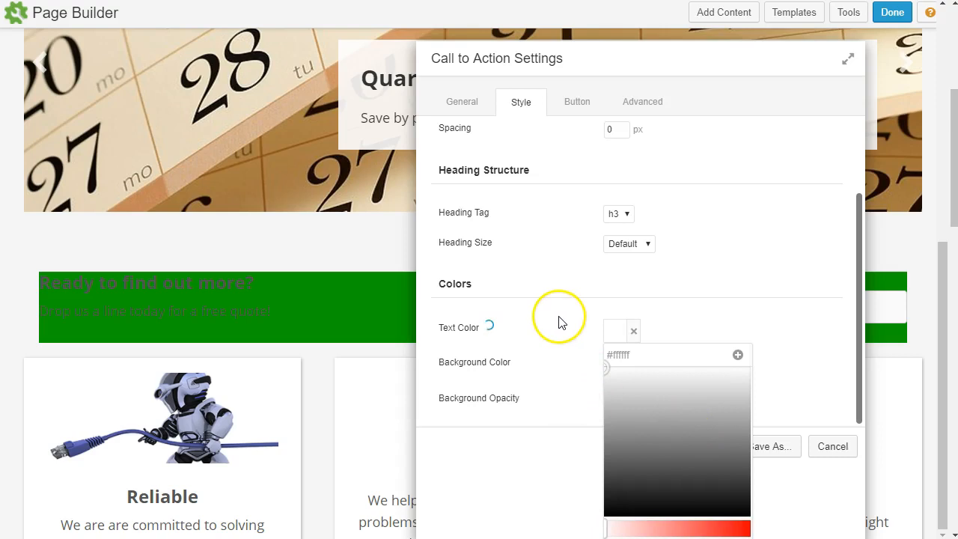
pyautogui.click(594, 316)
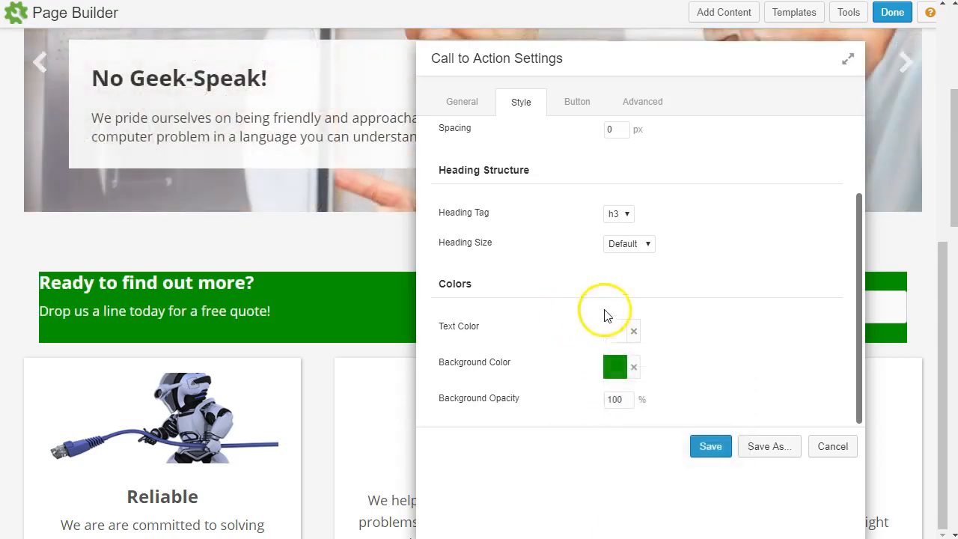
pyautogui.click(475, 103)
pyautogui.click(710, 448)
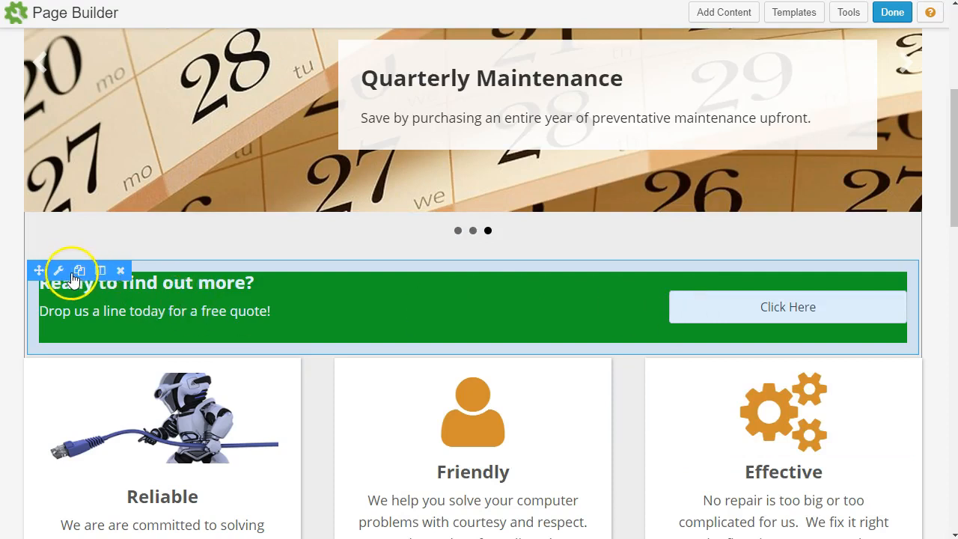
# Step: Look over the edited page, finish editing, and publish the changes
pyautogui.moveTo(95, 275)
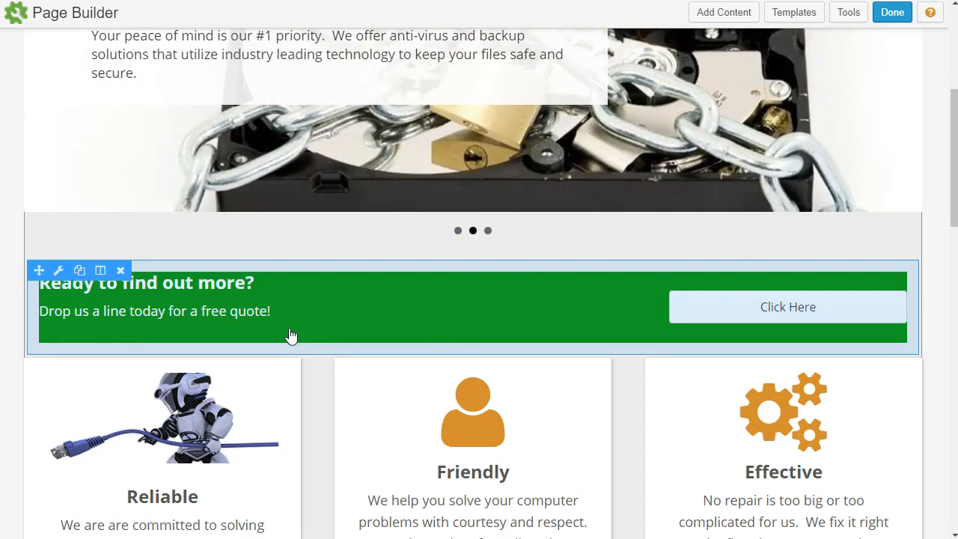
pyautogui.scroll(-1, 760, 451)
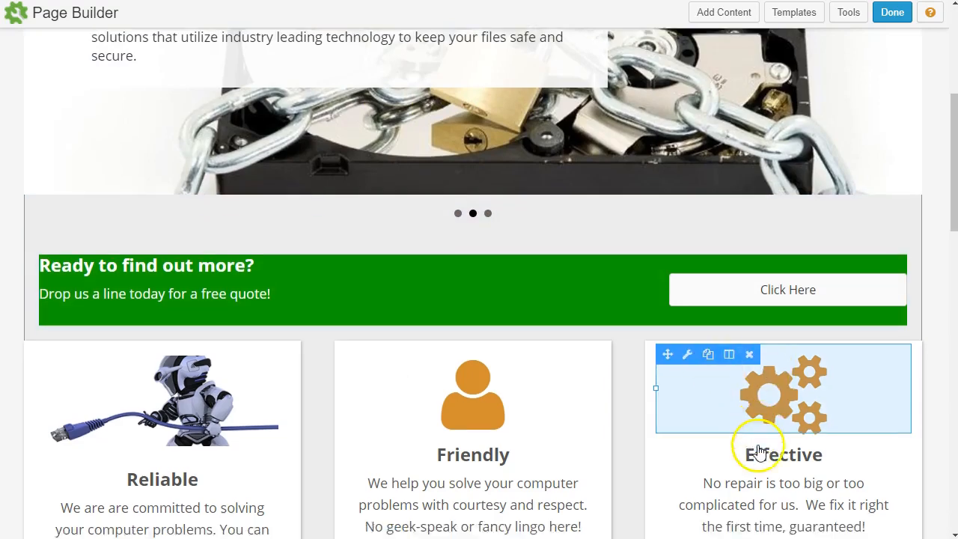
pyautogui.scroll(-7, 760, 449)
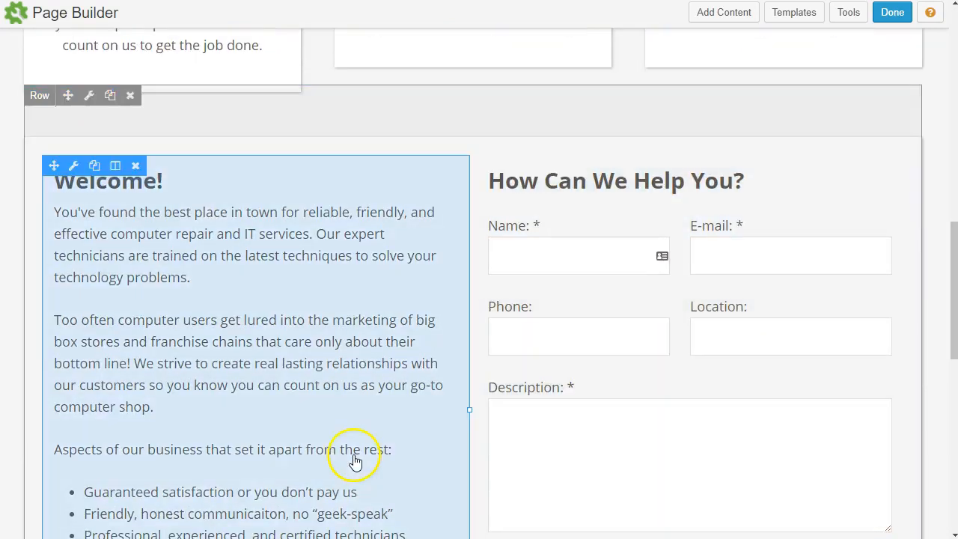
pyautogui.scroll(6, 355, 460)
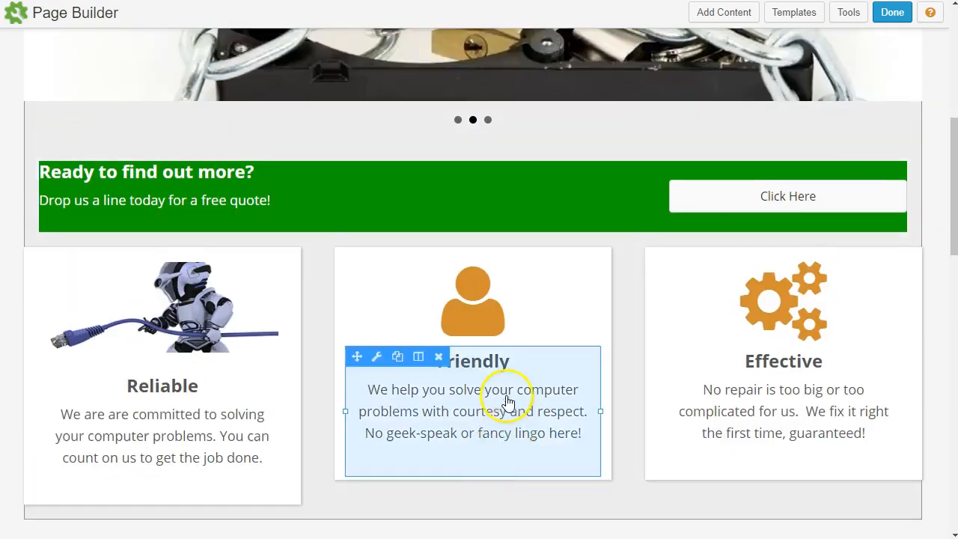
pyautogui.scroll(5, 507, 403)
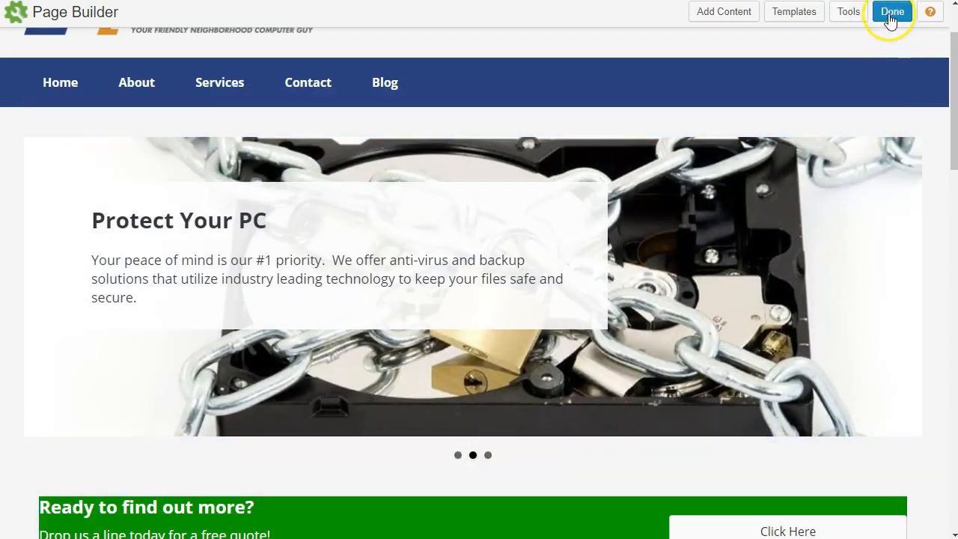
pyautogui.click(890, 14)
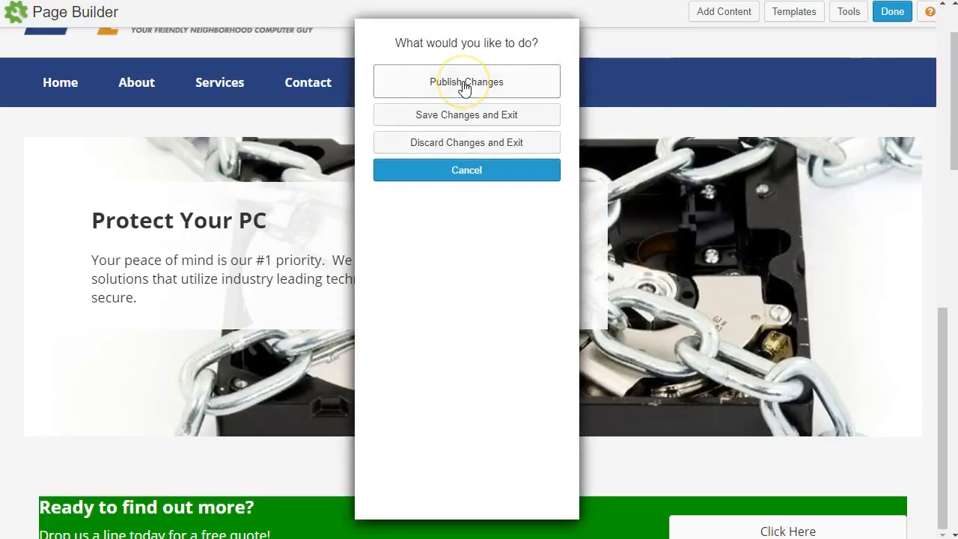
pyautogui.click(464, 83)
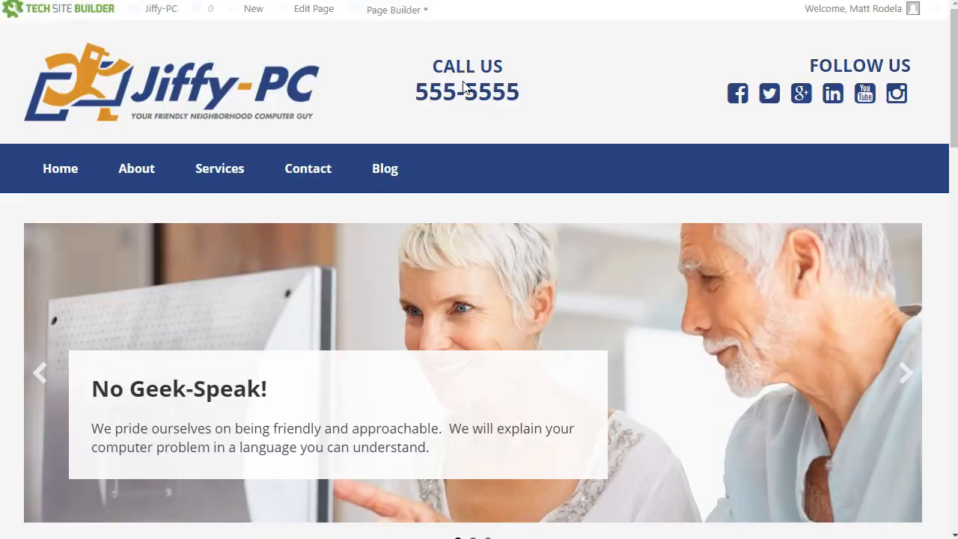
# Step: Look over the published new page, then open the navigation menu's Home page and compare its layout
pyautogui.scroll(-10, 372, 304)
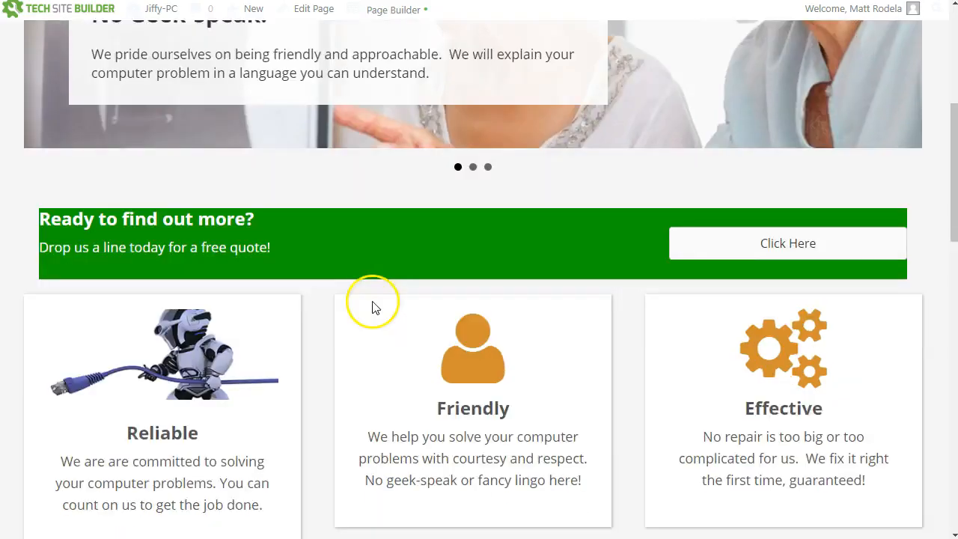
pyautogui.scroll(8, 374, 307)
pyautogui.scroll(-4, 376, 306)
pyautogui.scroll(5, 273, 223)
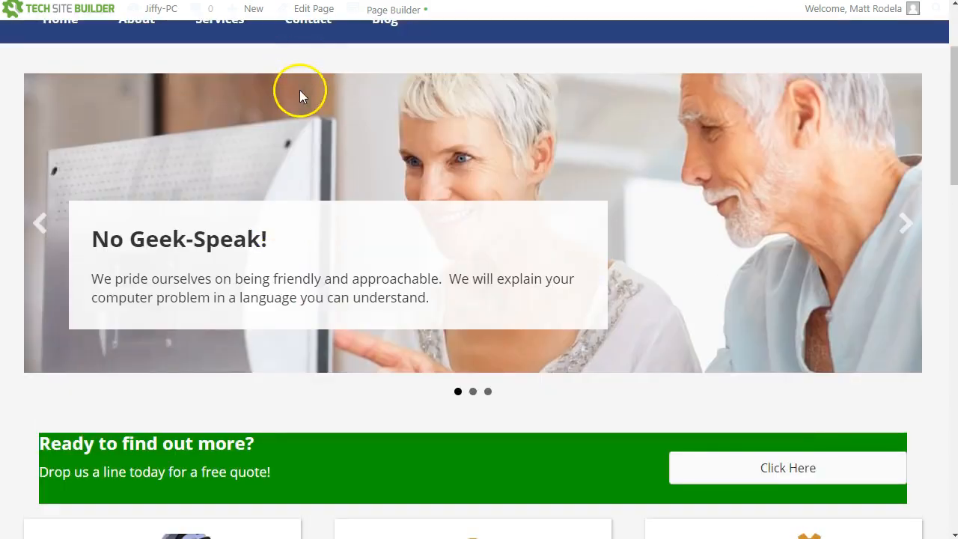
pyautogui.scroll(2, 292, 90)
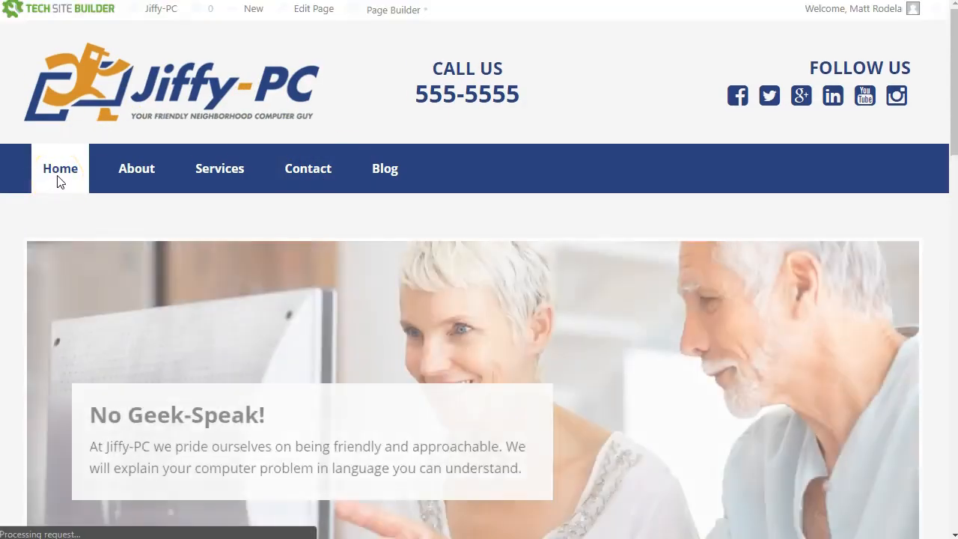
pyautogui.scroll(-10, 120, 253)
pyautogui.scroll(10, 122, 248)
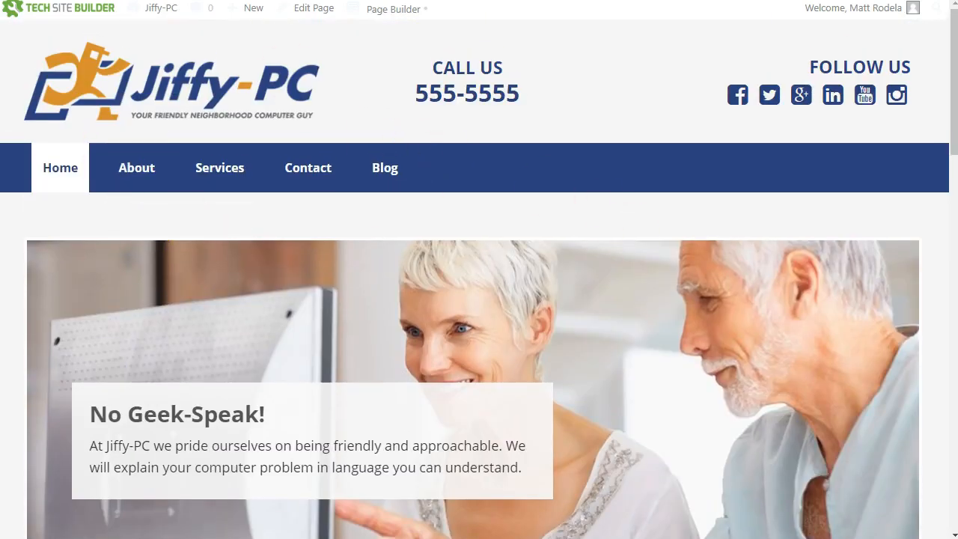
# Step: In the dashboard's site settings, set the Home Page to New Home Page and save the settings
pyautogui.click(157, 14)
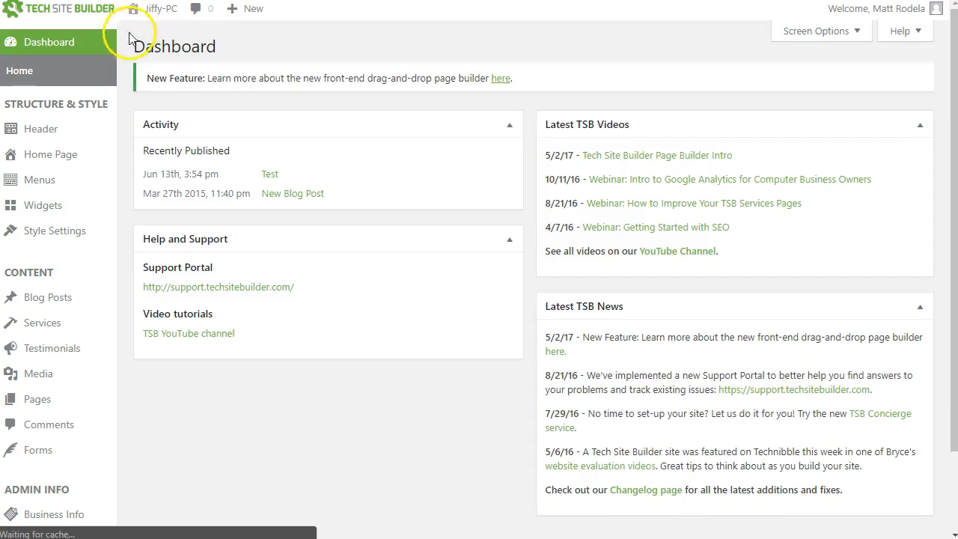
pyautogui.moveTo(61, 397)
pyautogui.scroll(-2, 61, 397)
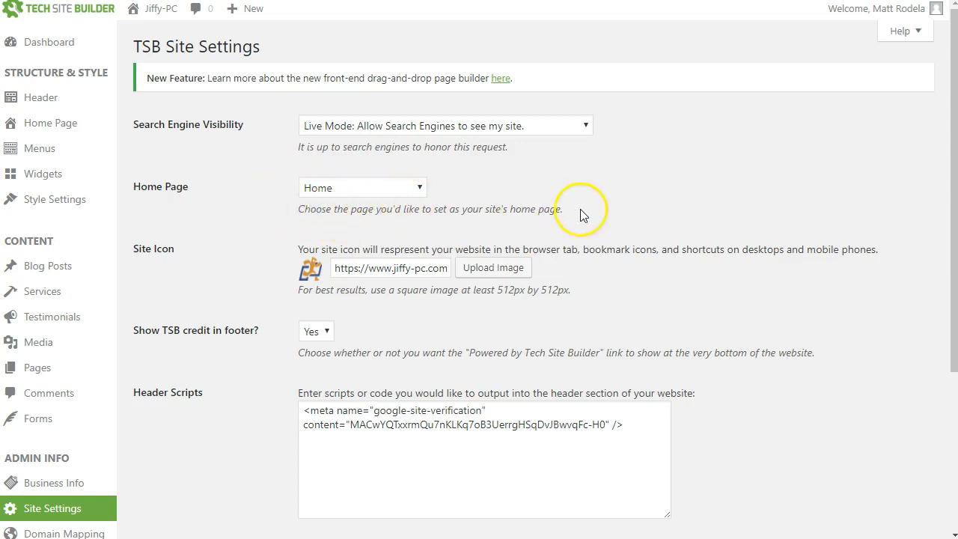
pyautogui.click(416, 193)
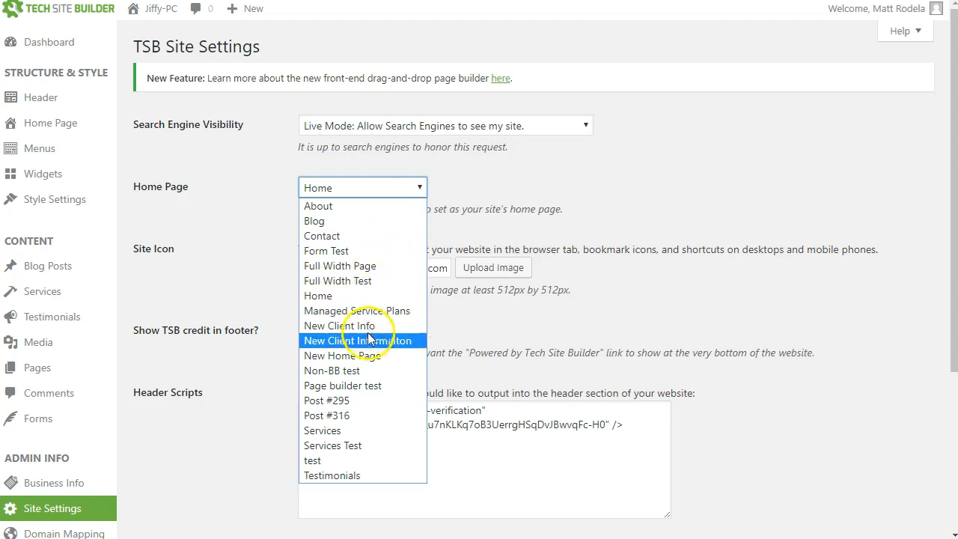
pyautogui.click(334, 359)
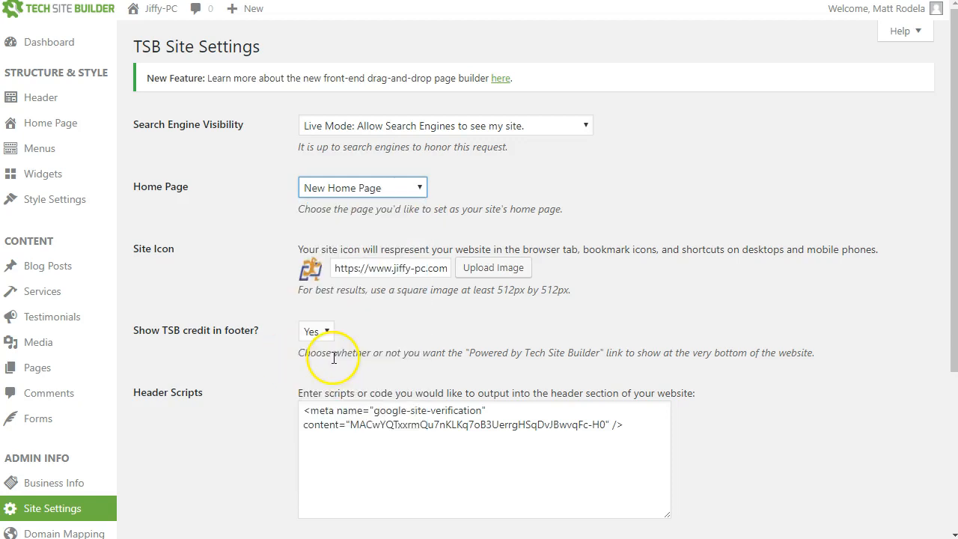
pyautogui.scroll(-3, 299, 374)
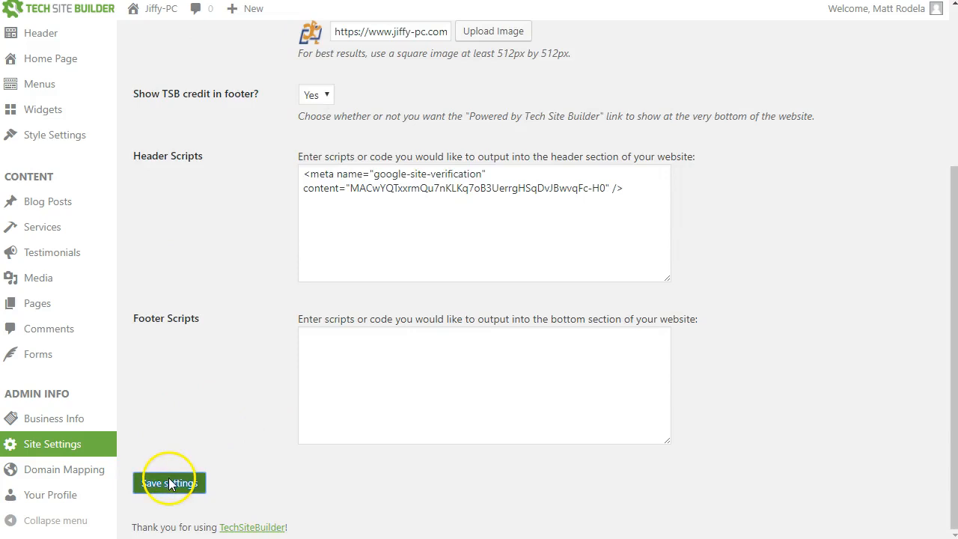
pyautogui.click(169, 483)
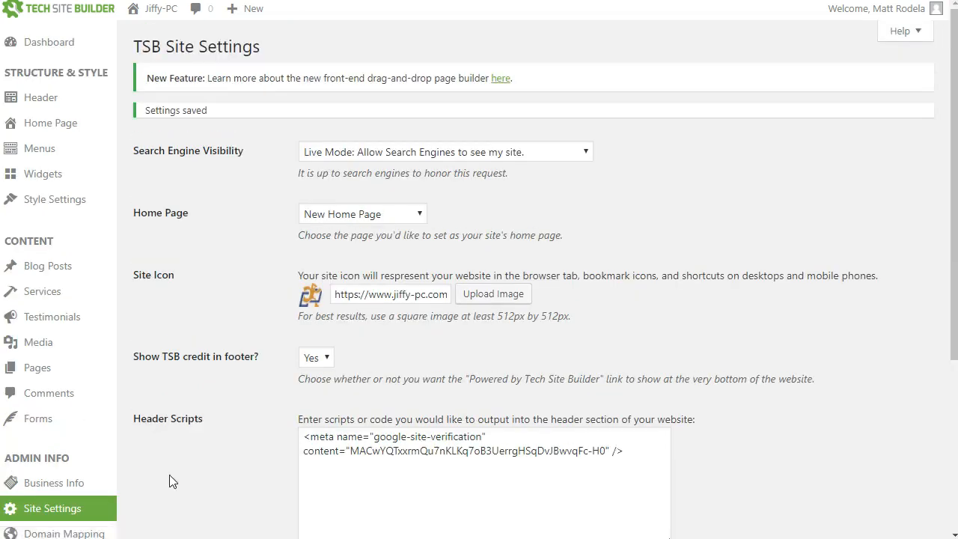
# Step: Visit the live site and examine the home page's slider, green call to action and three feature boxes
pyautogui.moveTo(163, 19)
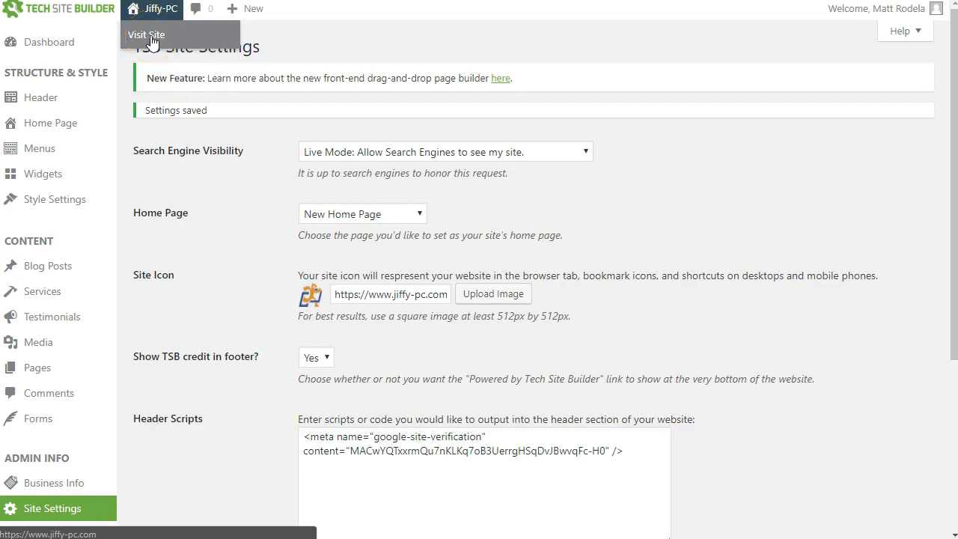
pyautogui.click(151, 35)
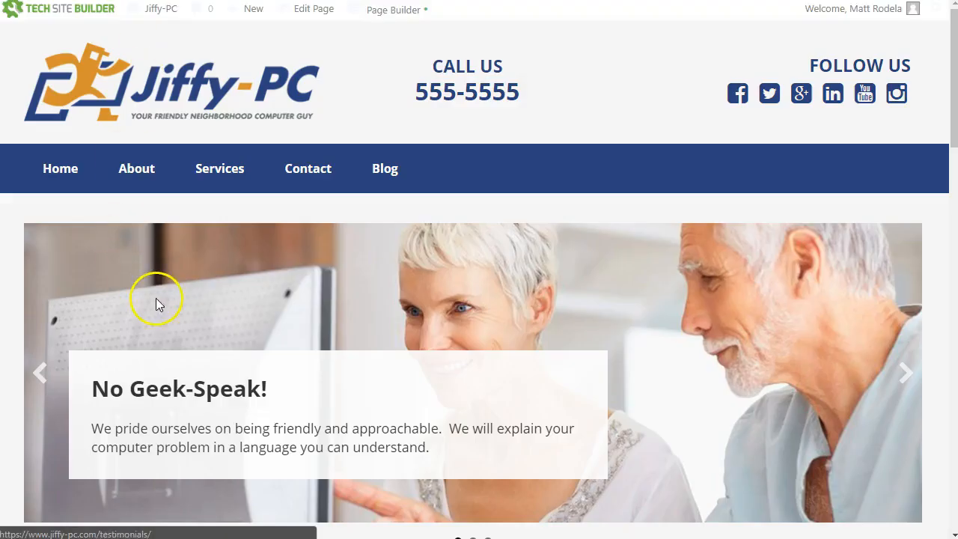
pyautogui.scroll(-3, 159, 303)
pyautogui.scroll(-10, 160, 301)
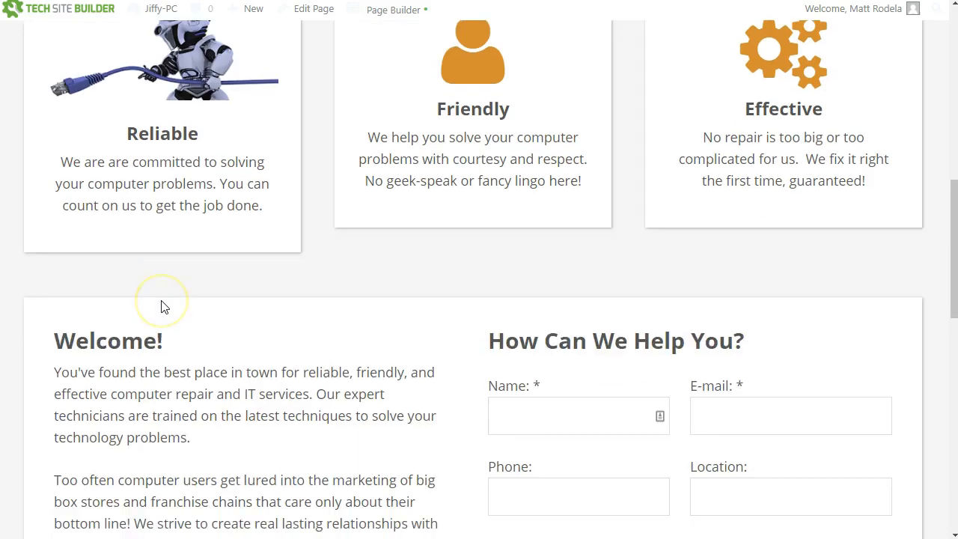
pyautogui.scroll(6, 161, 300)
pyautogui.scroll(5, 299, 263)
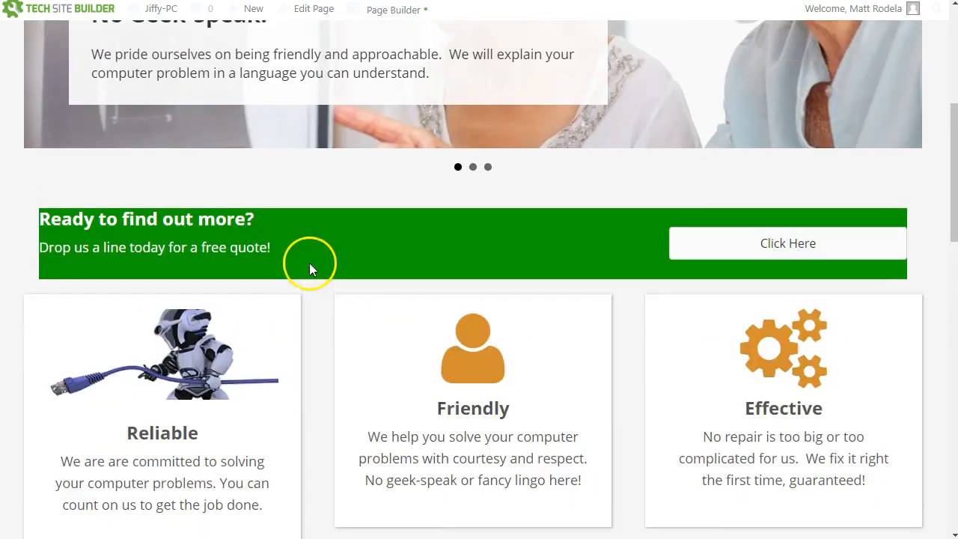
pyautogui.scroll(-6, 479, 299)
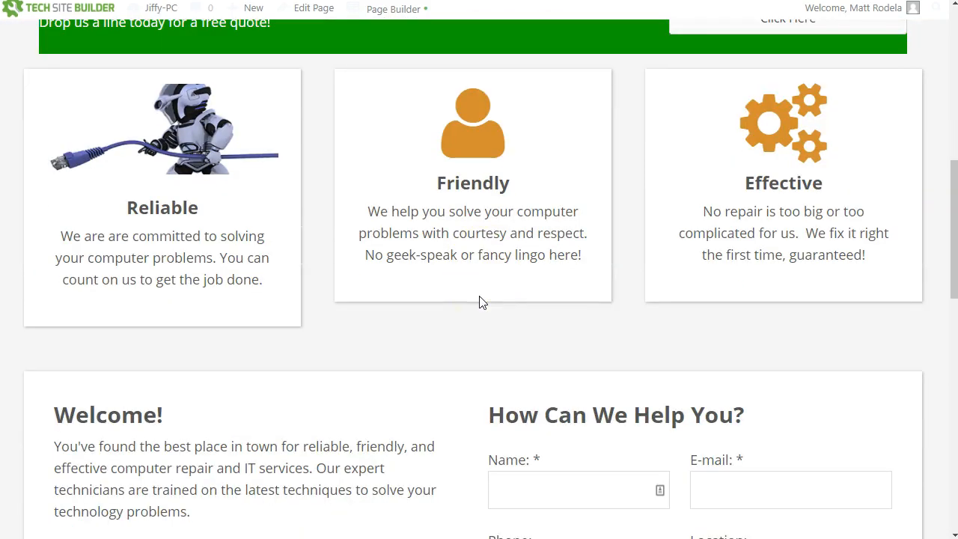
pyautogui.scroll(3, 641, 220)
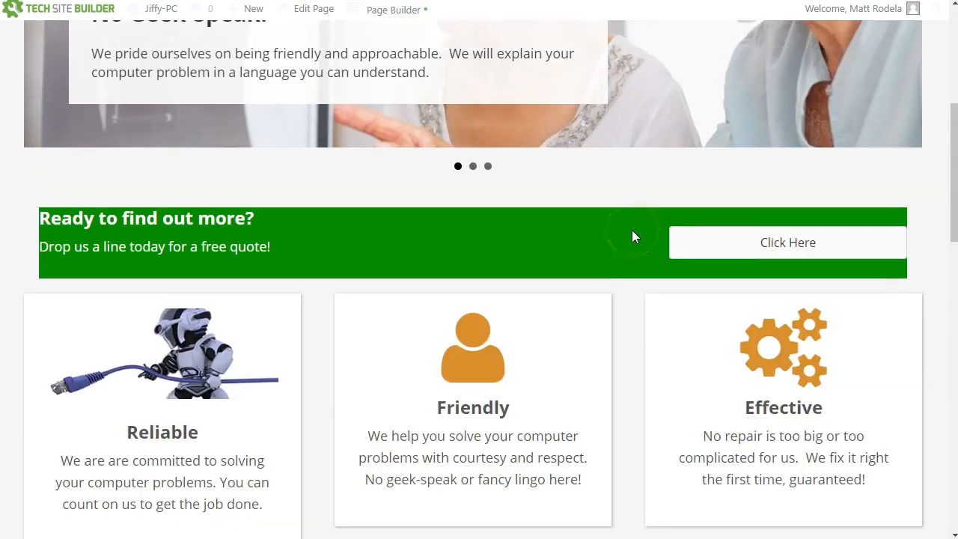
pyautogui.scroll(5, 631, 232)
pyautogui.scroll(-5, 467, 258)
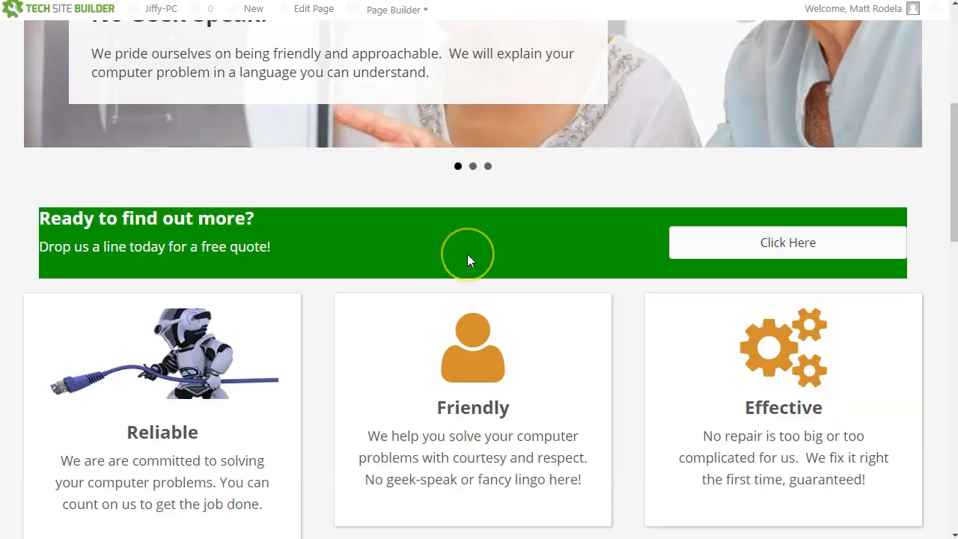
pyautogui.scroll(3, 466, 254)
pyautogui.click(477, 245)
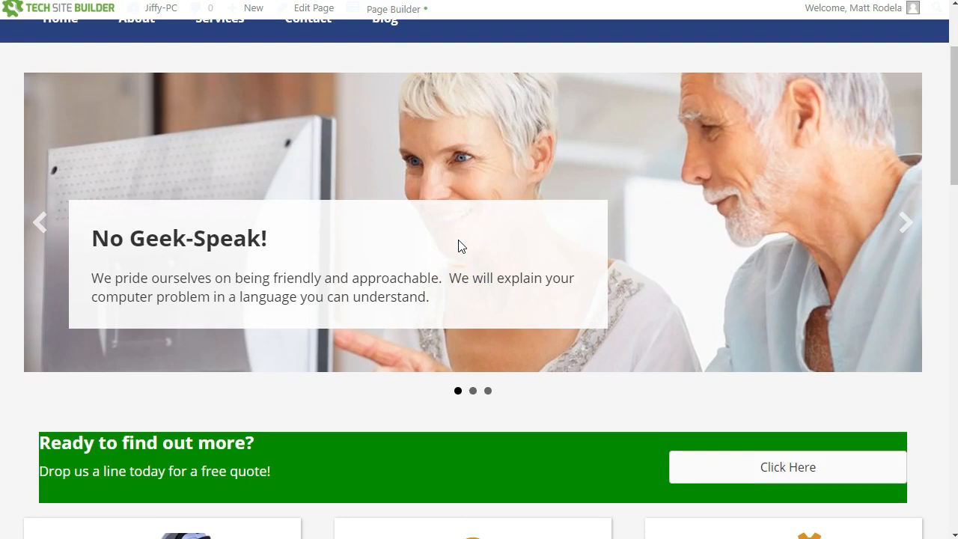
# Step: Examine the text in the Reliable, Friendly and Effective boxes, the Welcome section and the contact form
pyautogui.scroll(-6, 358, 275)
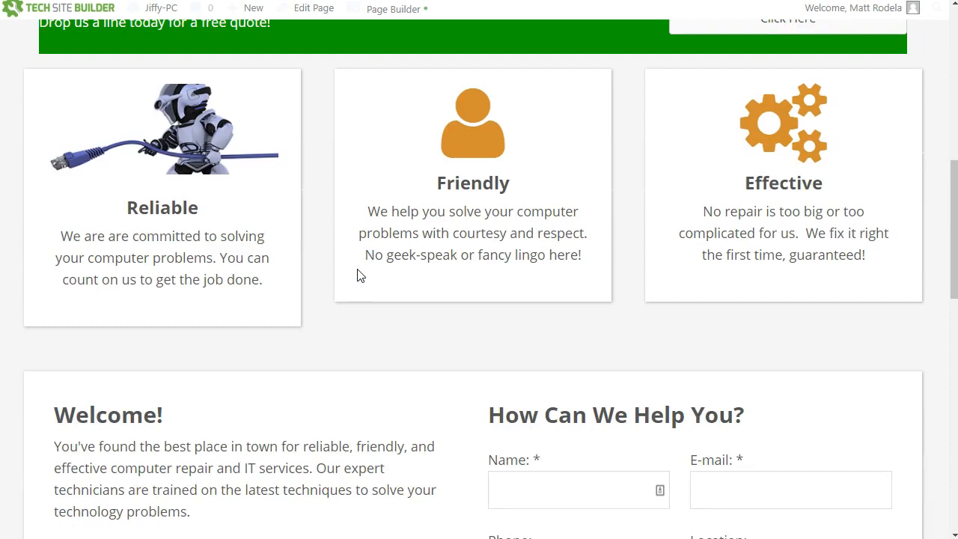
pyautogui.scroll(-3, 242, 322)
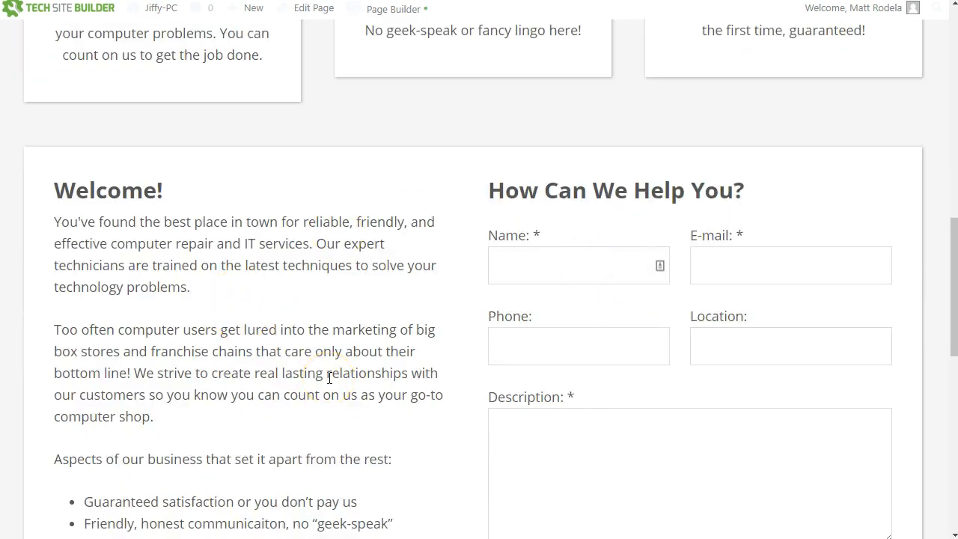
pyautogui.scroll(2, 329, 377)
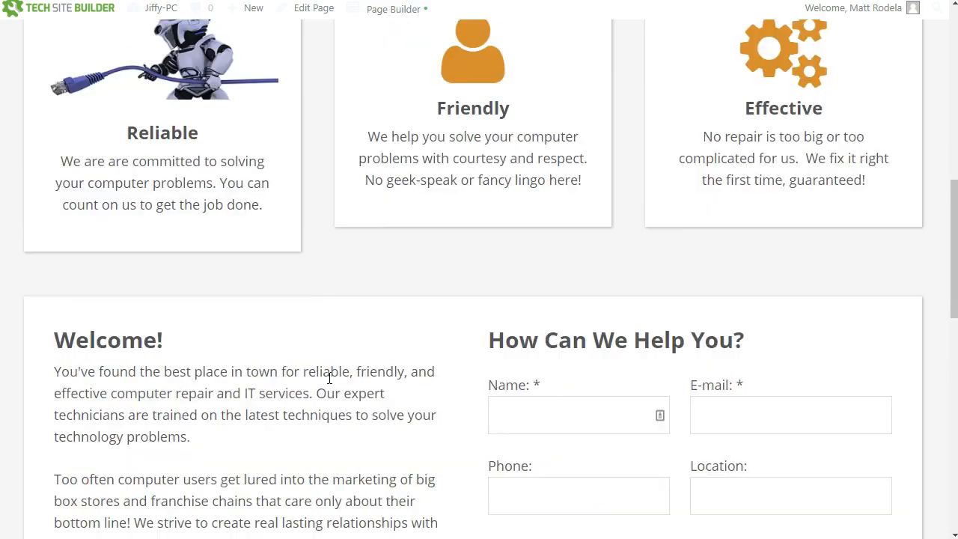
pyautogui.scroll(3, 326, 379)
pyautogui.scroll(-3, 231, 316)
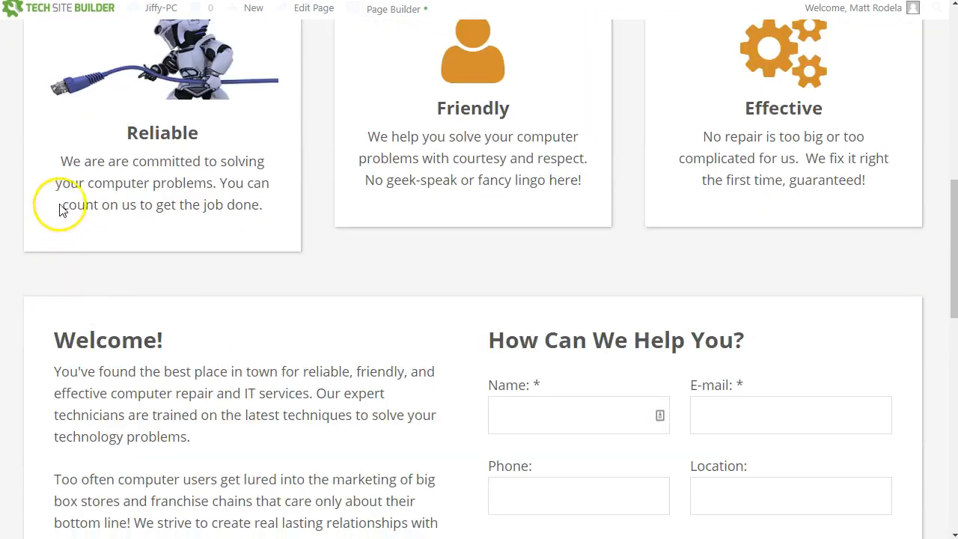
pyautogui.moveTo(57, 163); pyautogui.dragTo(289, 215)
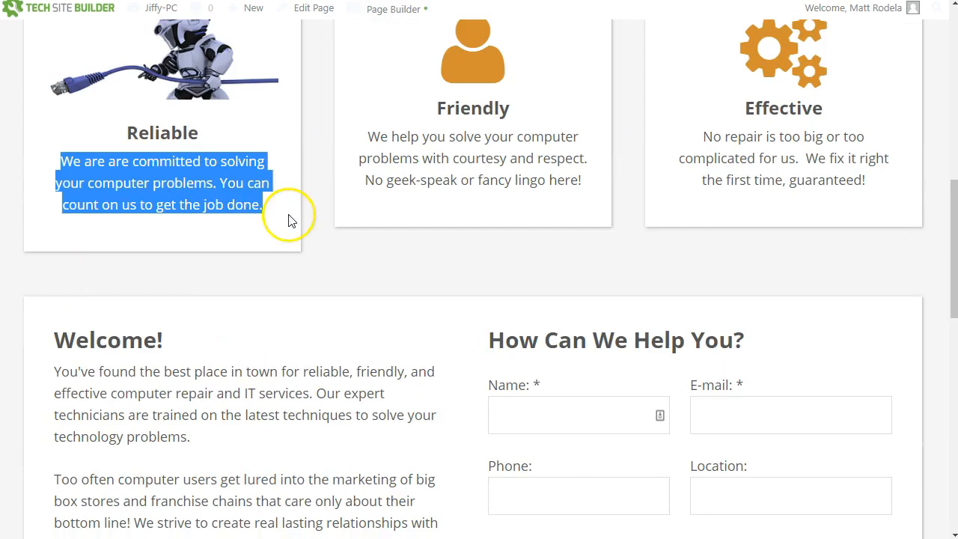
pyautogui.click(179, 182)
pyautogui.scroll(-4, 141, 331)
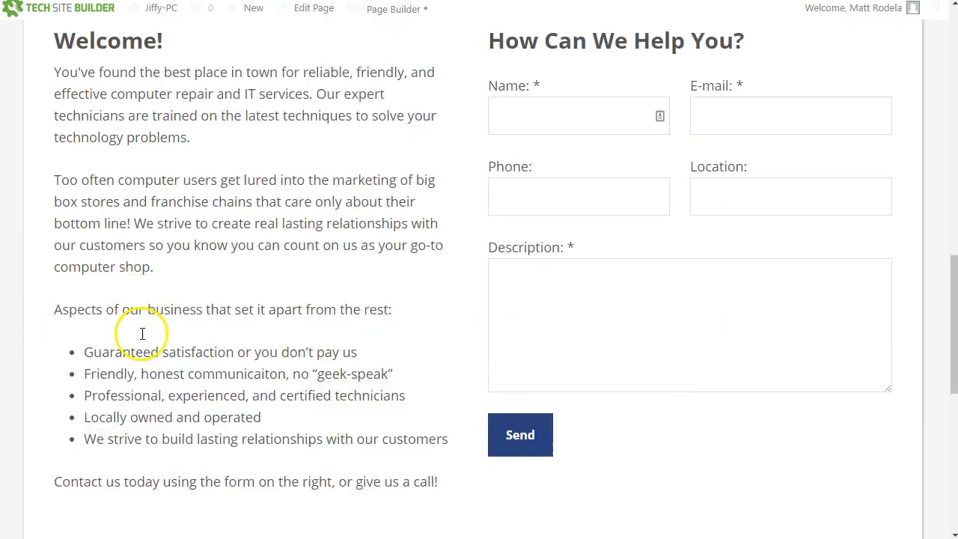
pyautogui.scroll(7, 184, 282)
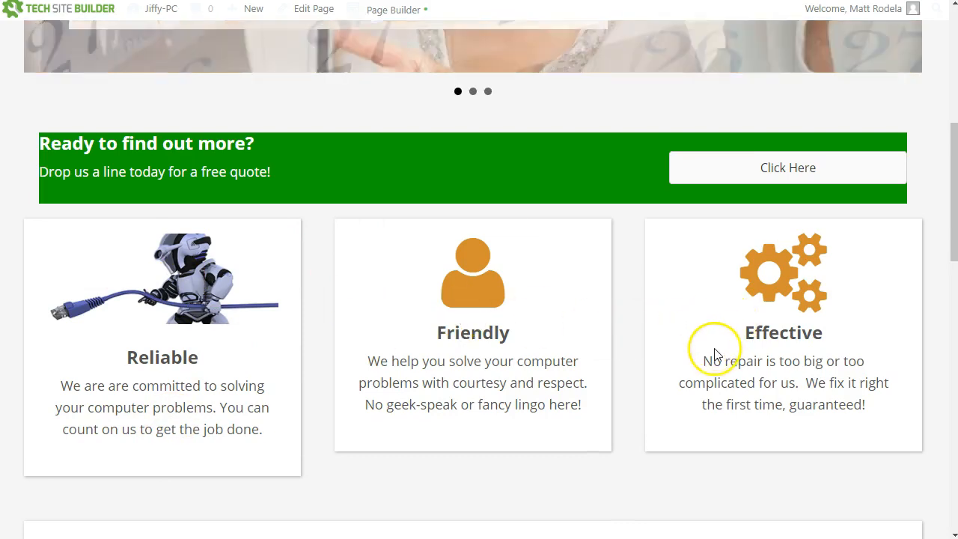
pyautogui.scroll(-2, 487, 355)
# Step: Follow the site navigation's Home link and check the content of the page it leads to
pyautogui.scroll(7, 487, 355)
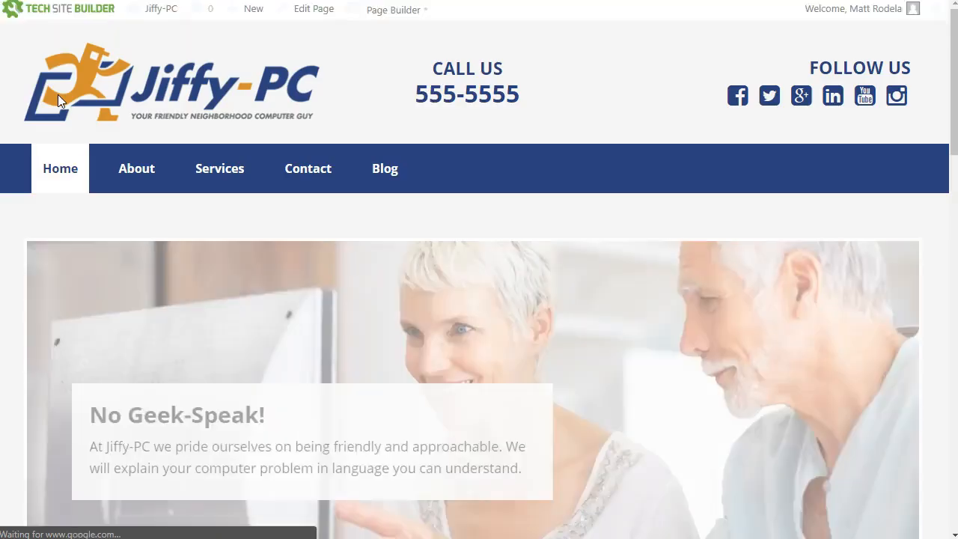
pyautogui.scroll(-4, 94, 234)
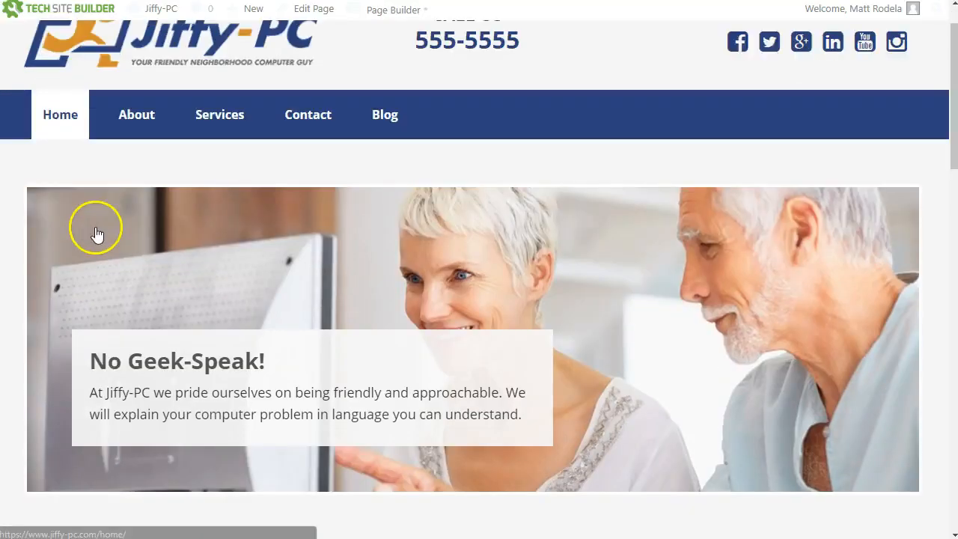
pyautogui.scroll(-6, 100, 235)
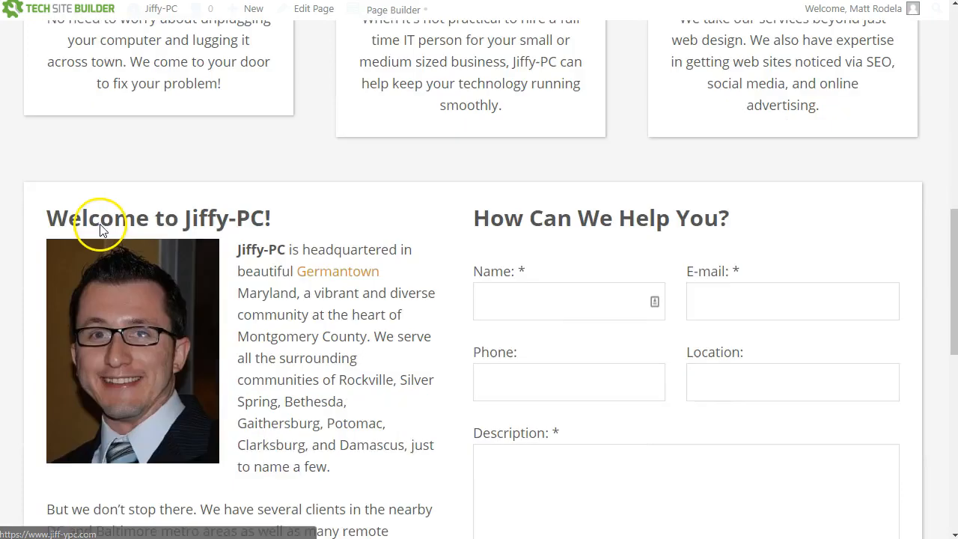
pyautogui.scroll(3, 101, 232)
pyautogui.scroll(7, 100, 225)
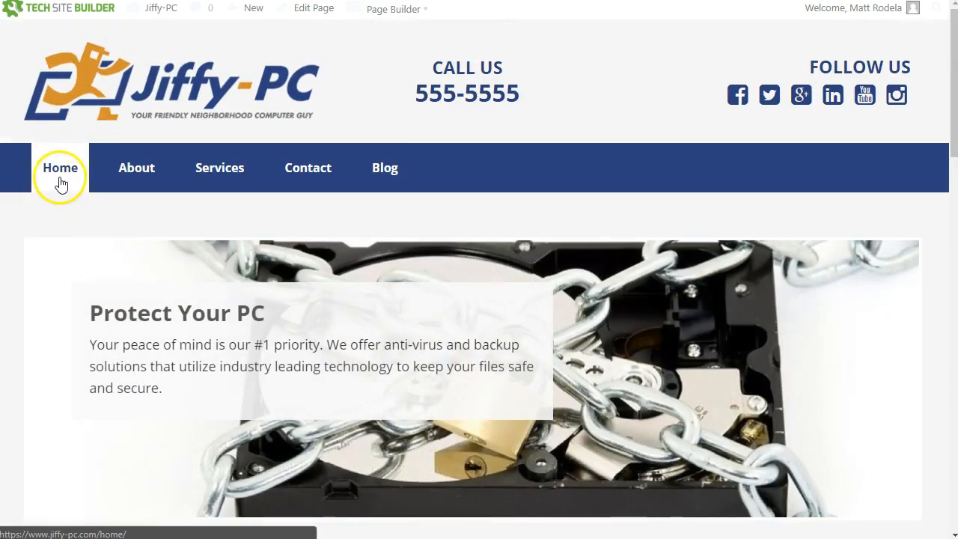
# Step: In the dashboard's menu editor, add New Home Page as the first item of Menu 1 and remove the old Home item
pyautogui.moveTo(165, 19)
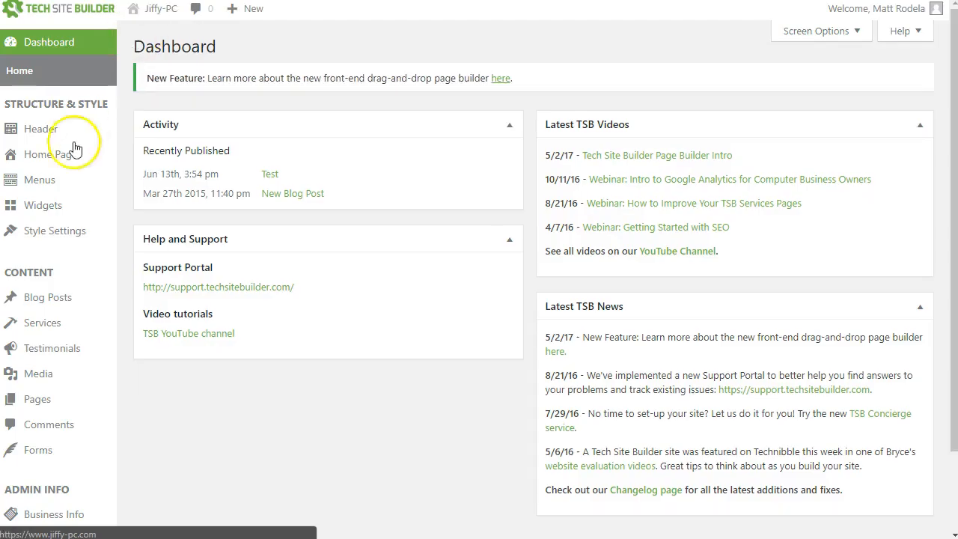
pyautogui.scroll(-3, 169, 457)
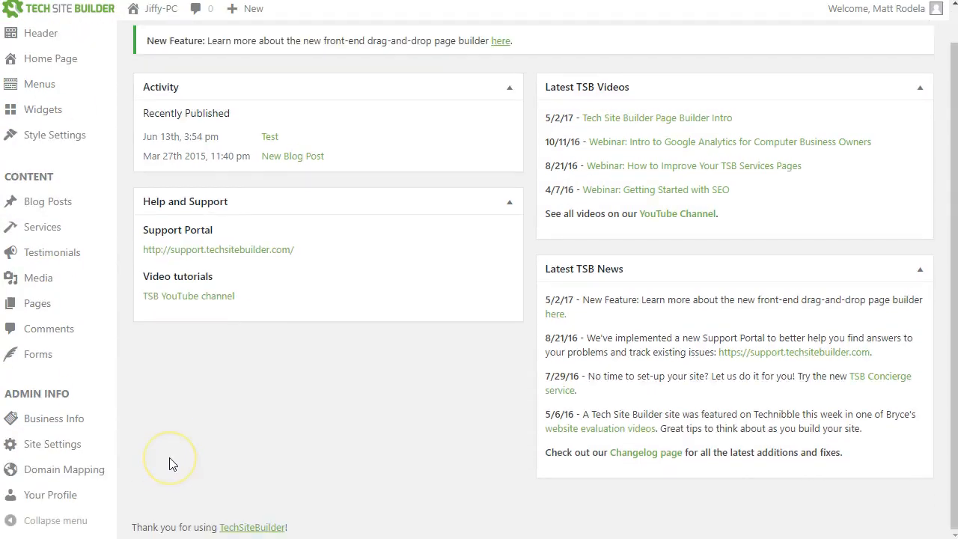
pyautogui.scroll(3, 164, 458)
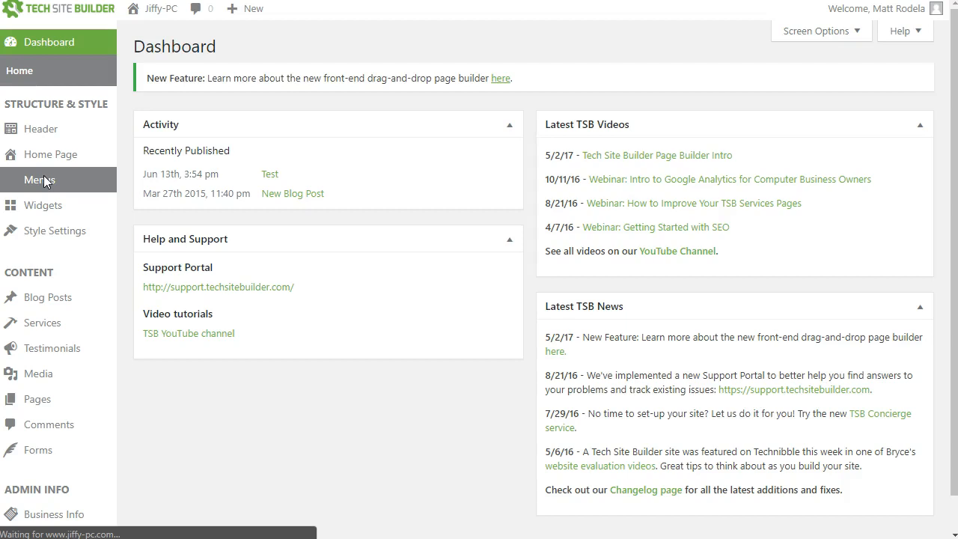
pyautogui.scroll(-2, 605, 331)
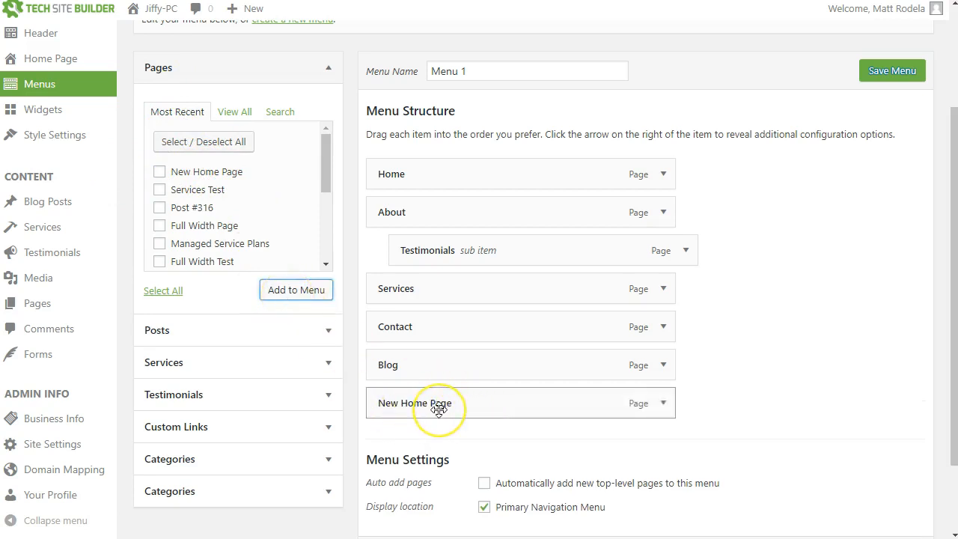
pyautogui.moveTo(439, 409); pyautogui.dragTo(433, 168)
pyautogui.click(663, 213)
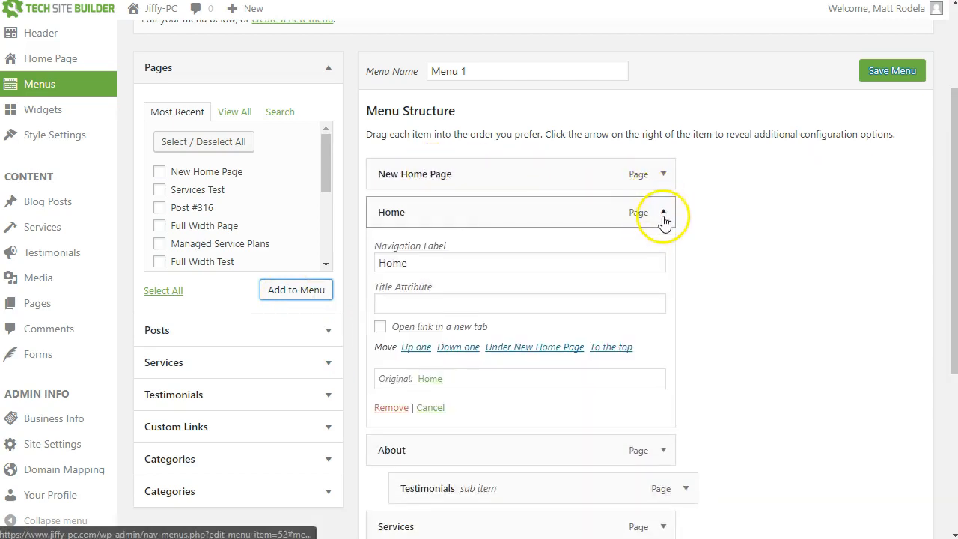
pyautogui.click(386, 410)
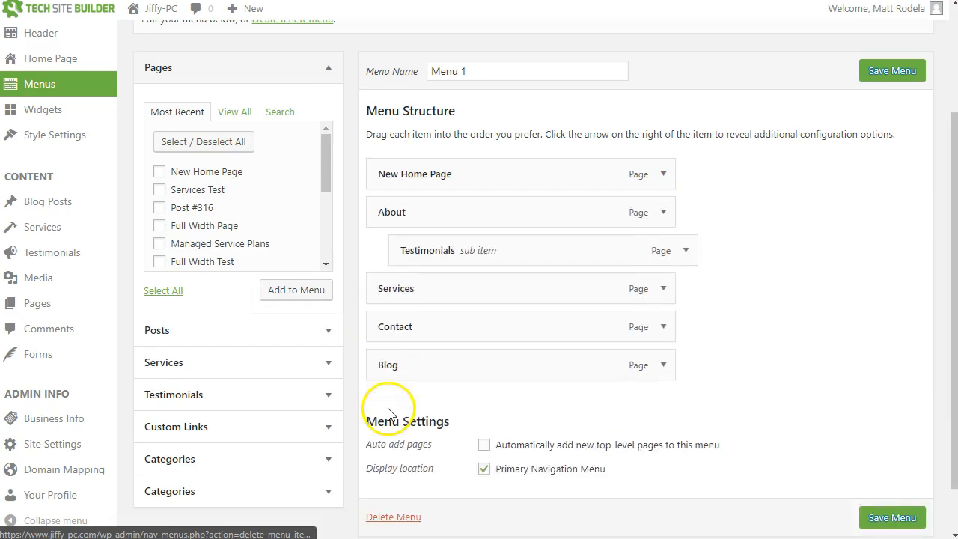
# Step: Change the New Home Page item's navigation label to Home and save Menu 1
pyautogui.click(658, 179)
pyautogui.moveTo(405, 227); pyautogui.dragTo(300, 229)
pyautogui.write('Home')
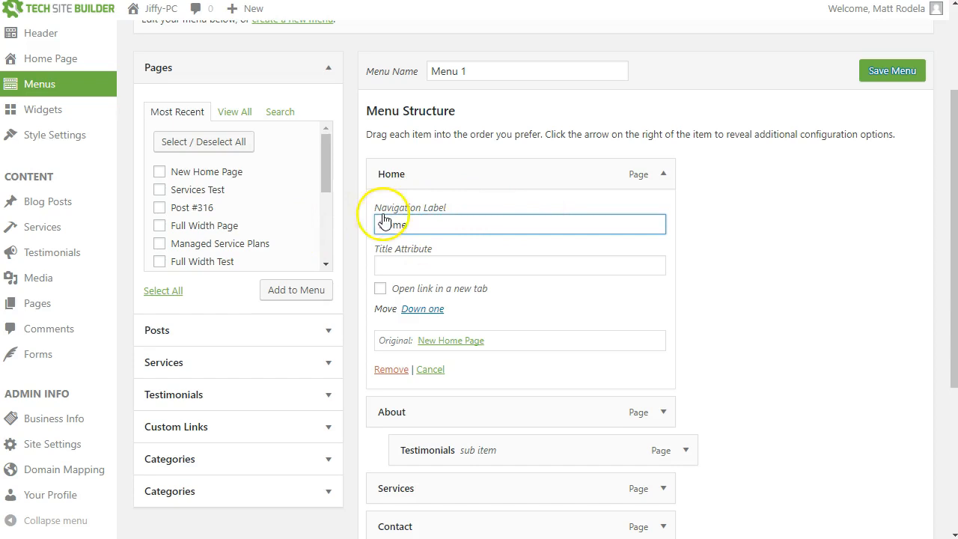
pyautogui.click(662, 173)
pyautogui.click(897, 71)
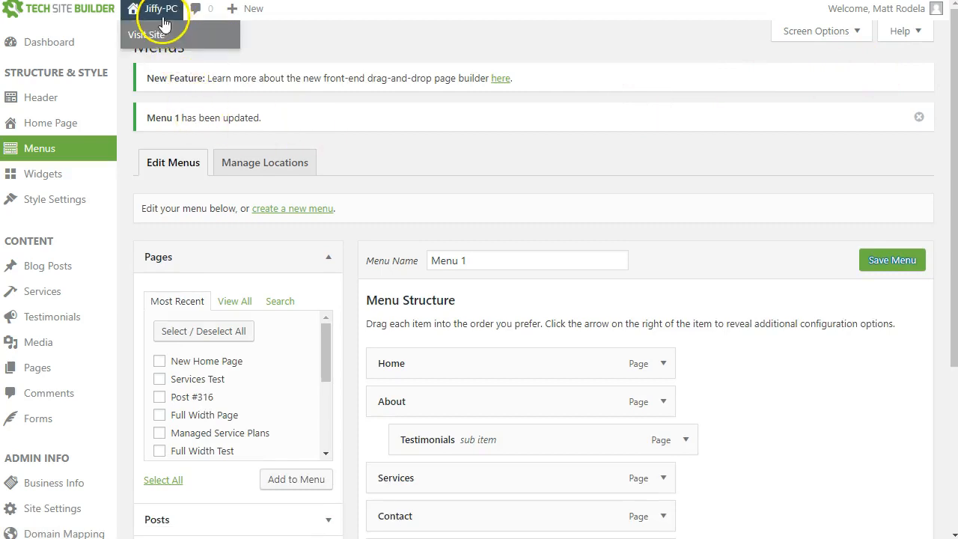
# Step: Visit the live site and check its front page from the slider down to the Welcome section and contact form
pyautogui.click(163, 20)
pyautogui.scroll(-3, 255, 213)
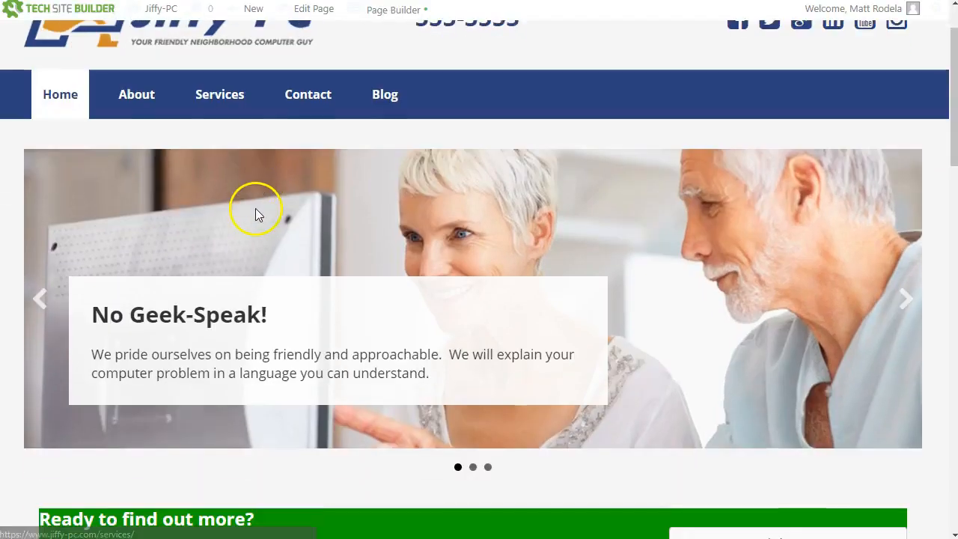
pyautogui.scroll(-8, 257, 214)
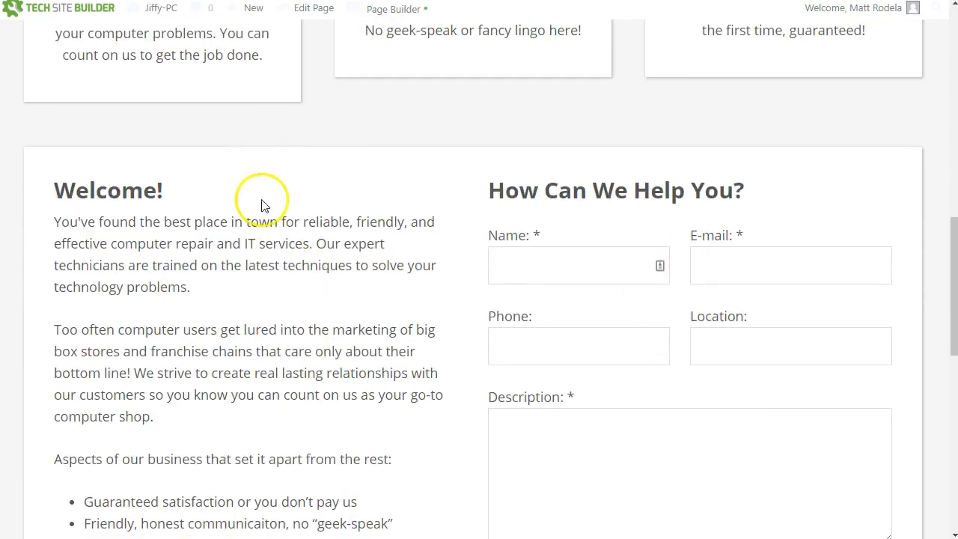
pyautogui.scroll(5, 151, 266)
pyautogui.scroll(4, 152, 266)
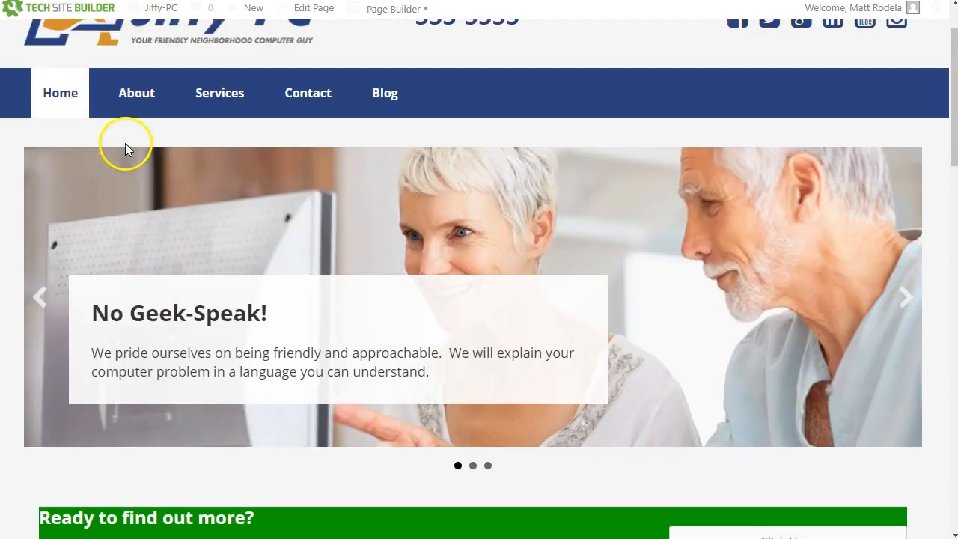
# Step: Follow the site navigation's Home link and check the call to action and feature boxes on the page it loads
pyautogui.click(72, 109)
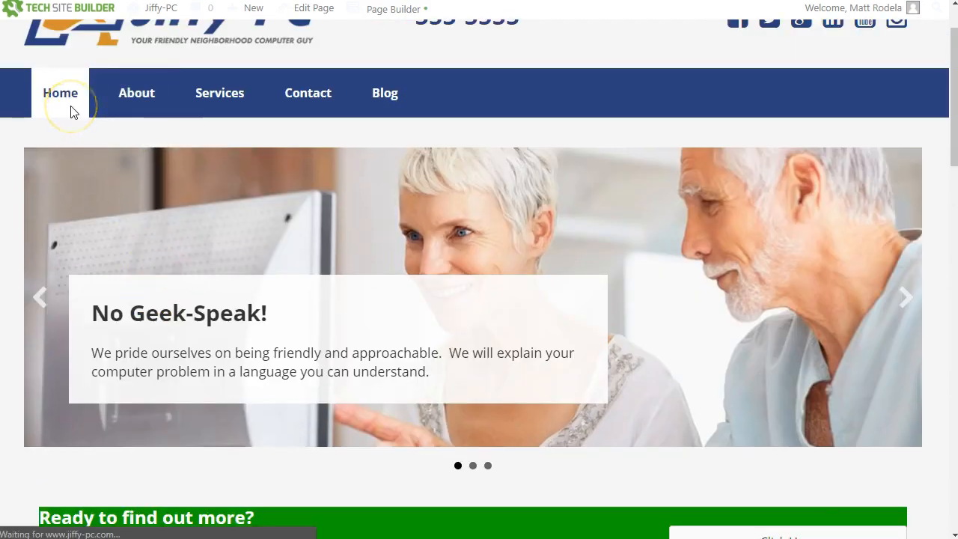
pyautogui.scroll(-6, 111, 214)
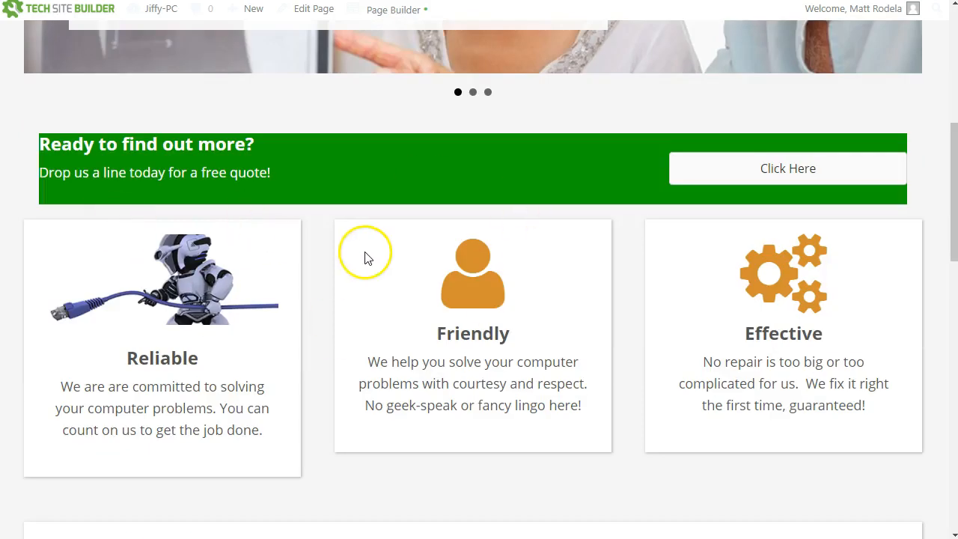
pyautogui.scroll(5, 366, 257)
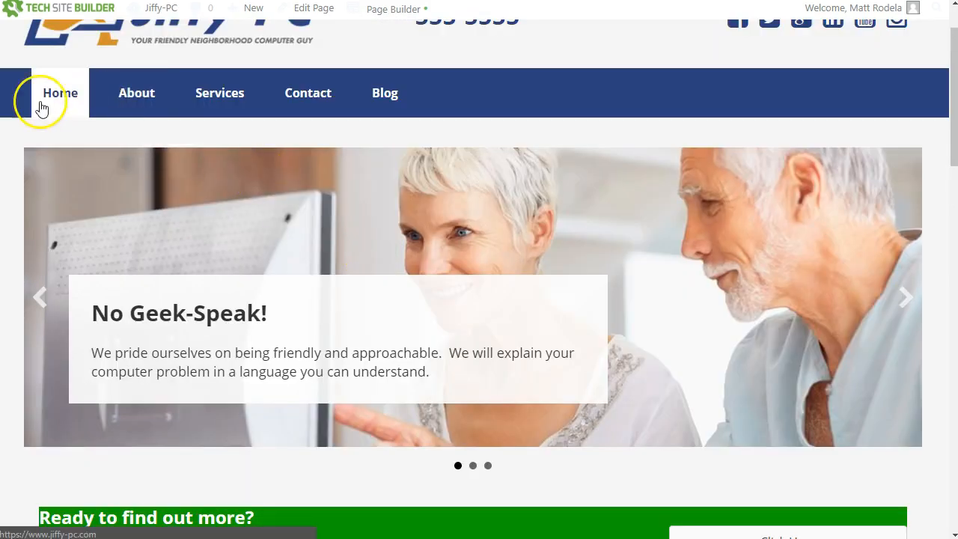
# Step: Open the About page, return through the Home link, and check the loaded page down to the Welcome section
pyautogui.click(127, 93)
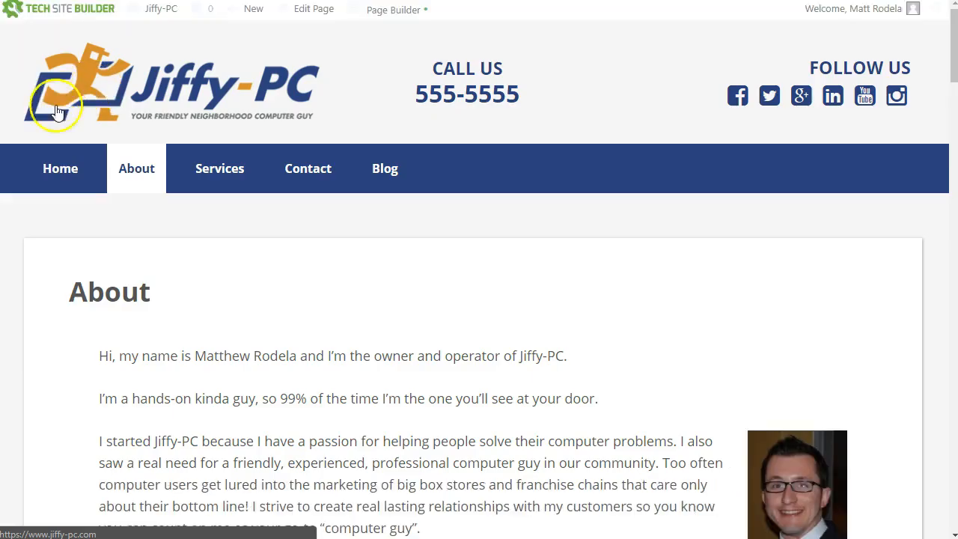
pyautogui.click(82, 170)
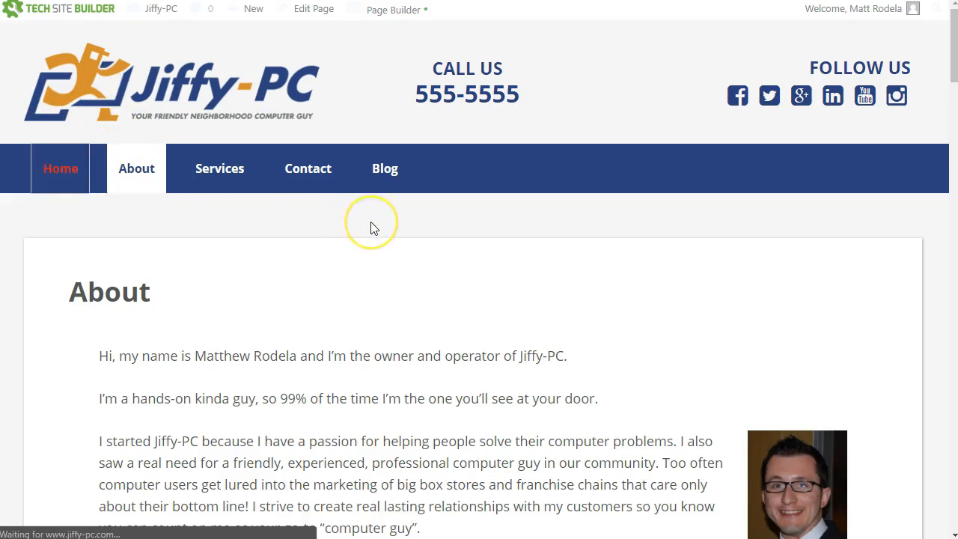
pyautogui.scroll(-6, 370, 224)
pyautogui.scroll(-7, 370, 224)
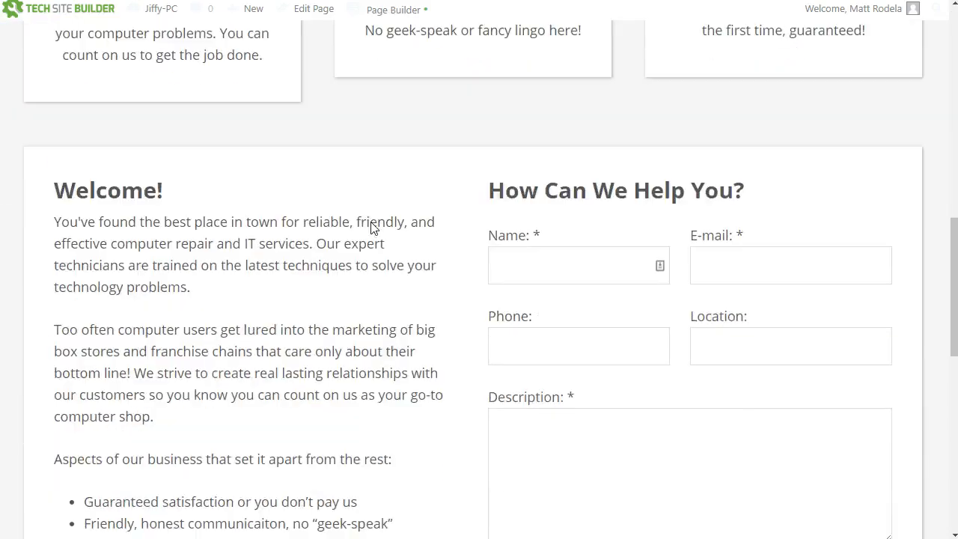
pyautogui.scroll(4, 372, 221)
pyautogui.scroll(7, 372, 222)
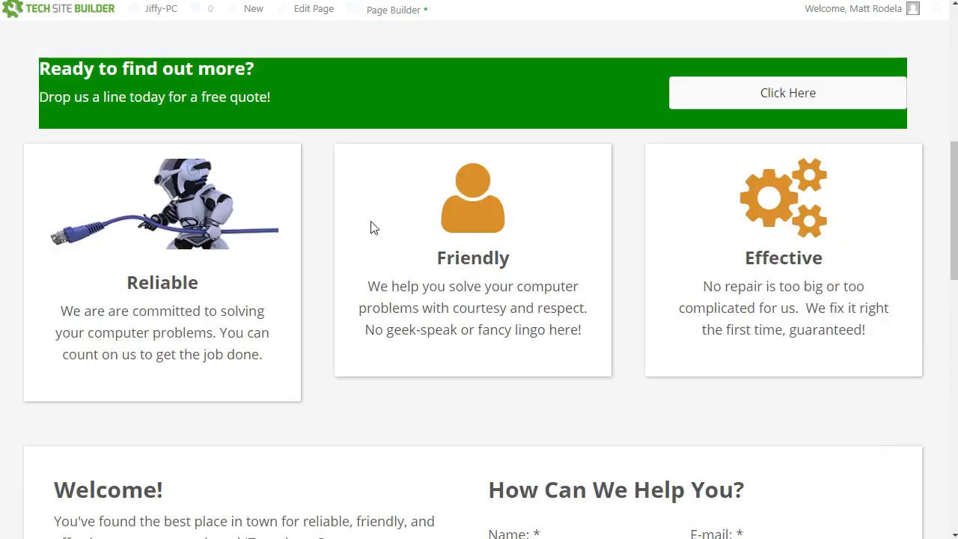
# Step: Review the finished home page's feature boxes, lower sections and image slider once more
pyautogui.scroll(-2, 501, 274)
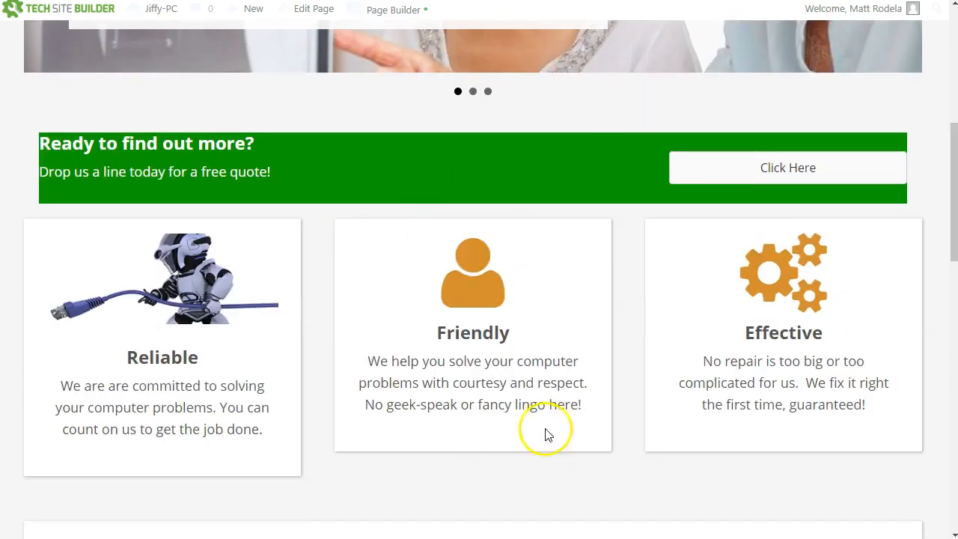
pyautogui.scroll(-1, 467, 295)
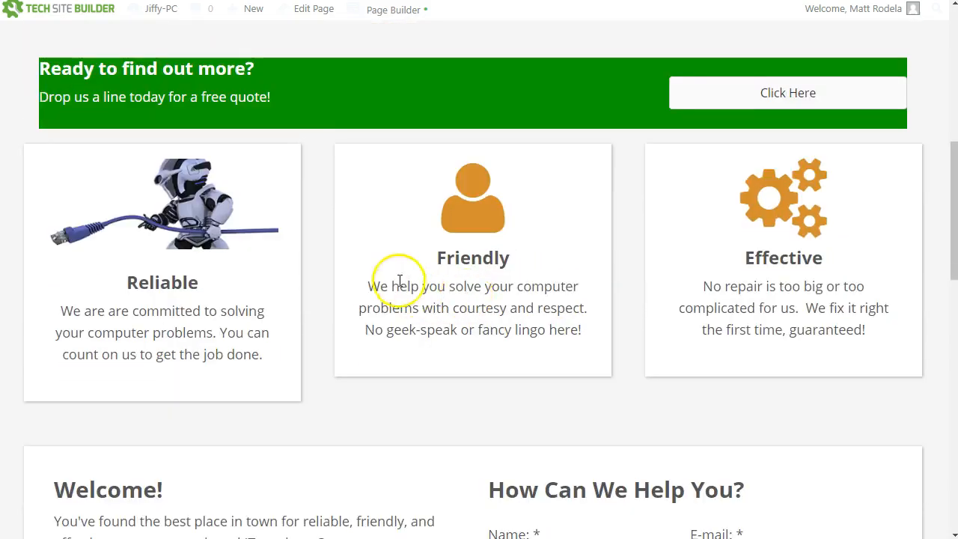
pyautogui.scroll(-4, 386, 295)
pyautogui.scroll(-3, 391, 301)
pyautogui.scroll(10, 391, 301)
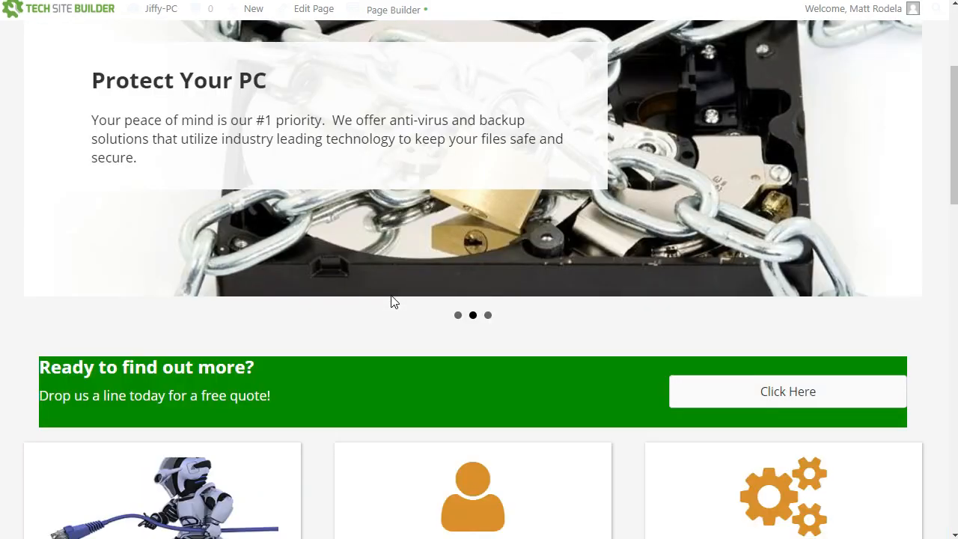
pyautogui.scroll(2, 391, 301)
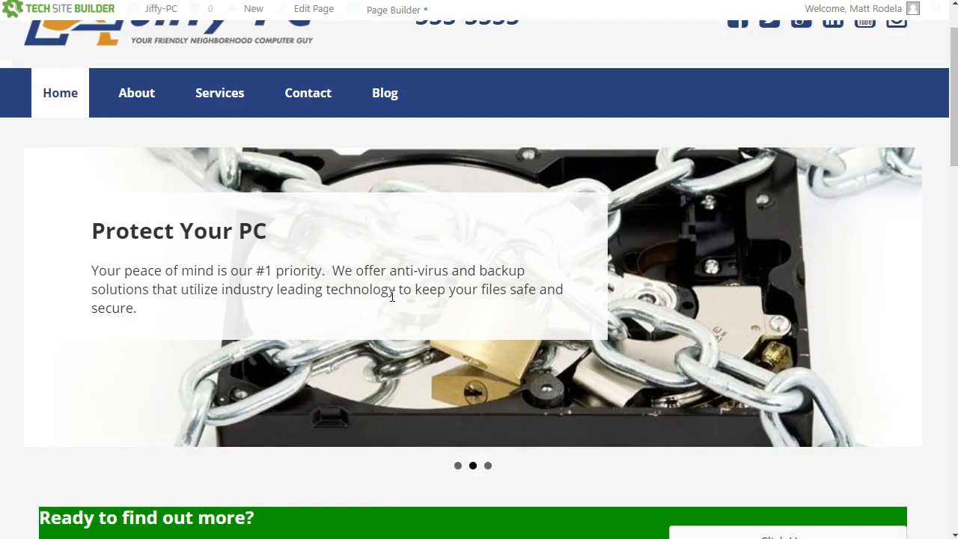